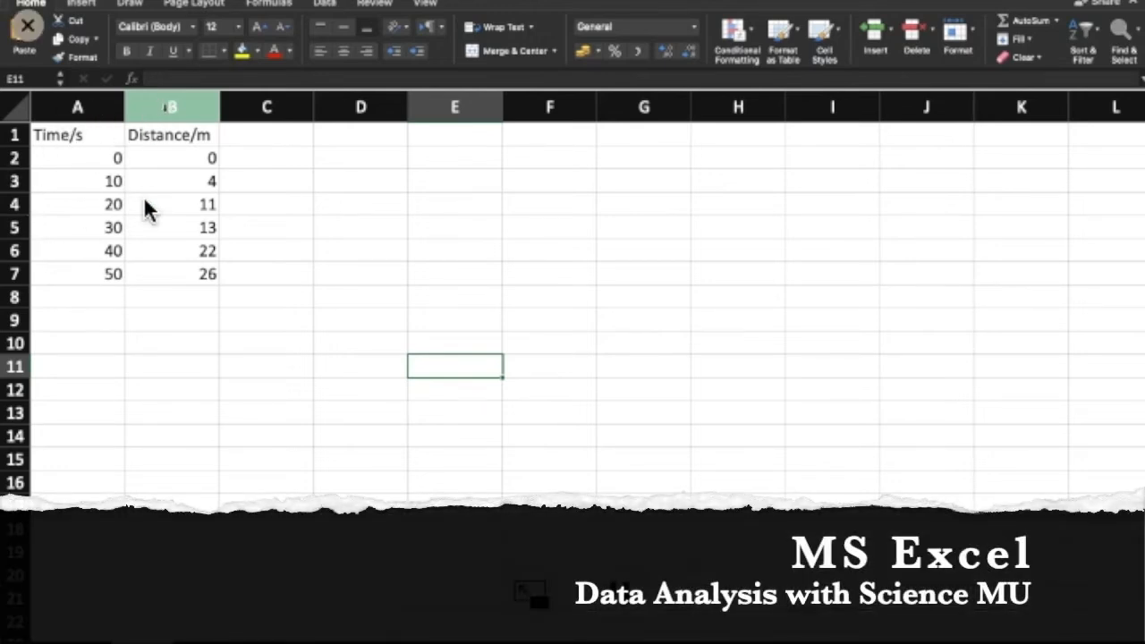
Insert a markers-only scatter chart from the time and distance data in A2:B7
{"action": "left_click_drag", "start_coordinate": [92, 157], "coordinate": [178, 274]}
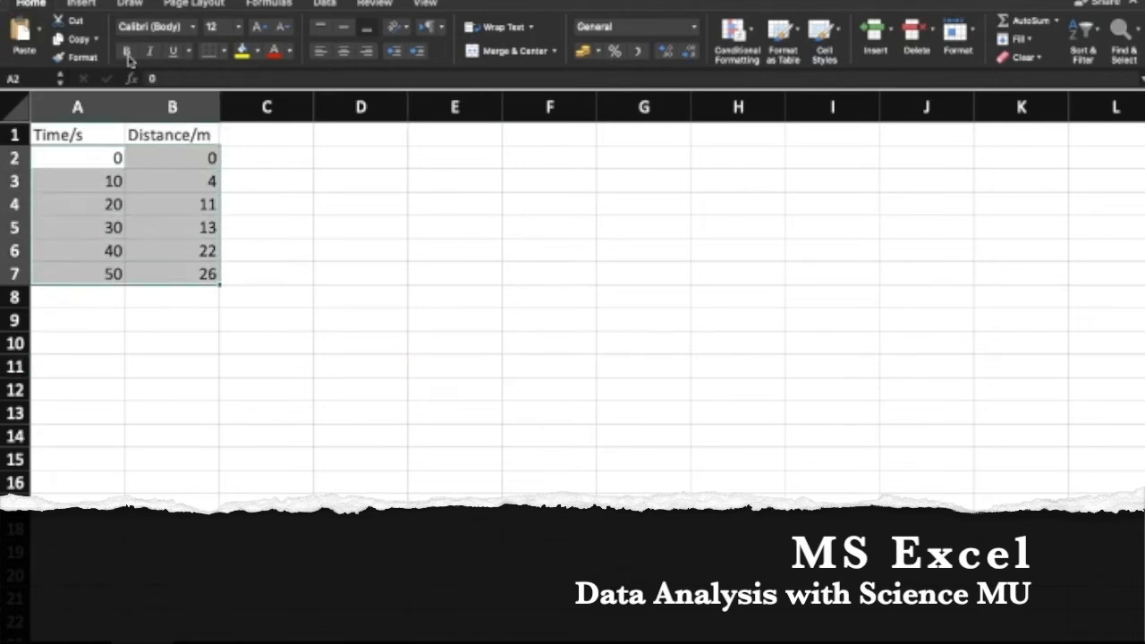
{"action": "left_click", "coordinate": [85, 6]}
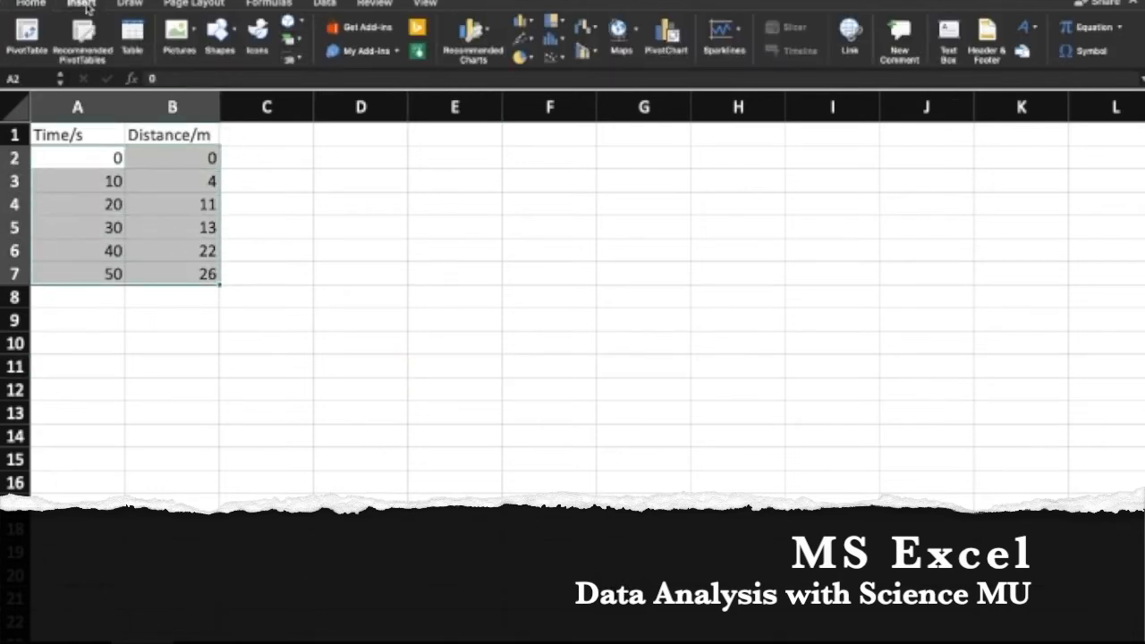
{"action": "left_click", "coordinate": [558, 60]}
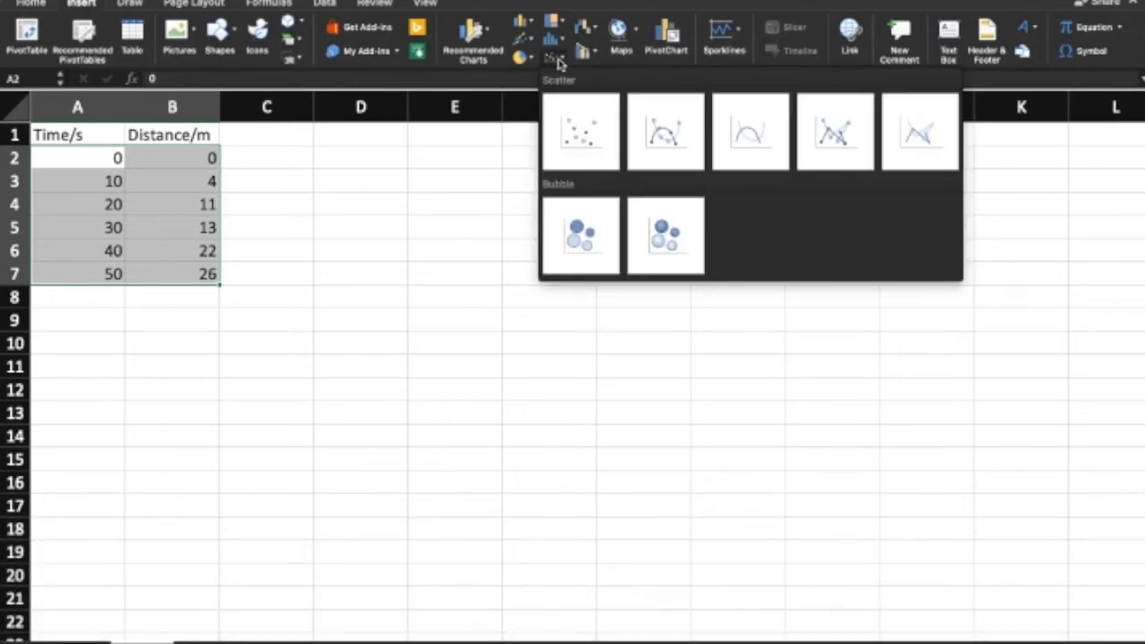
{"action": "left_click", "coordinate": [591, 148]}
Delete the scatter chart's title and add a linear trendline to its data series
{"action": "left_click", "coordinate": [565, 255]}
{"action": "key", "text": "Delete"}
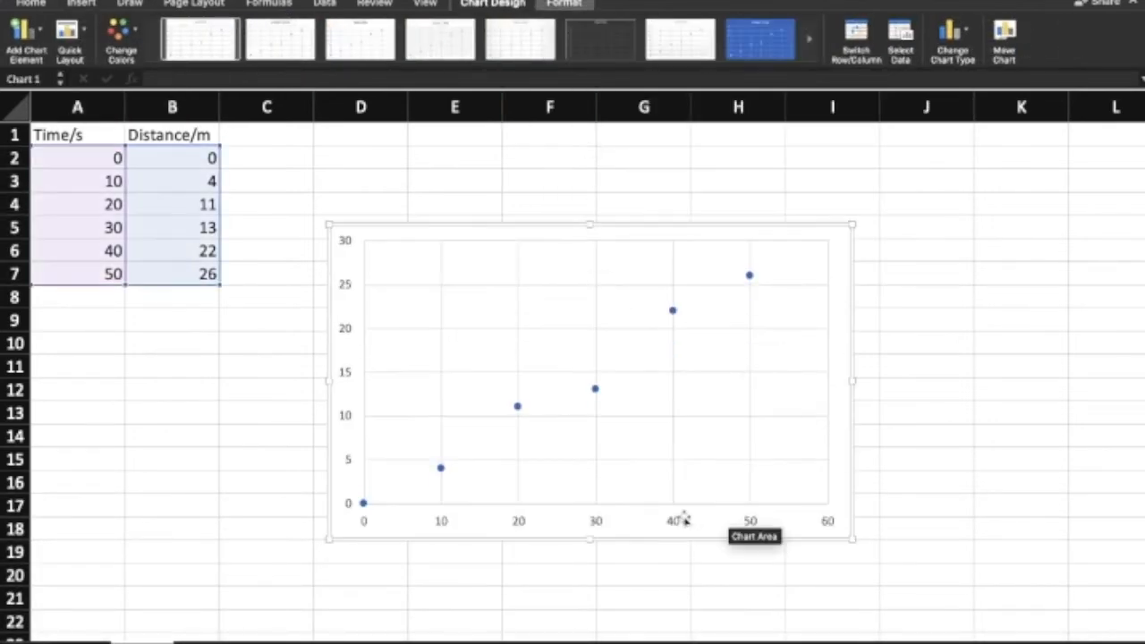
{"action": "right_click", "coordinate": [442, 470]}
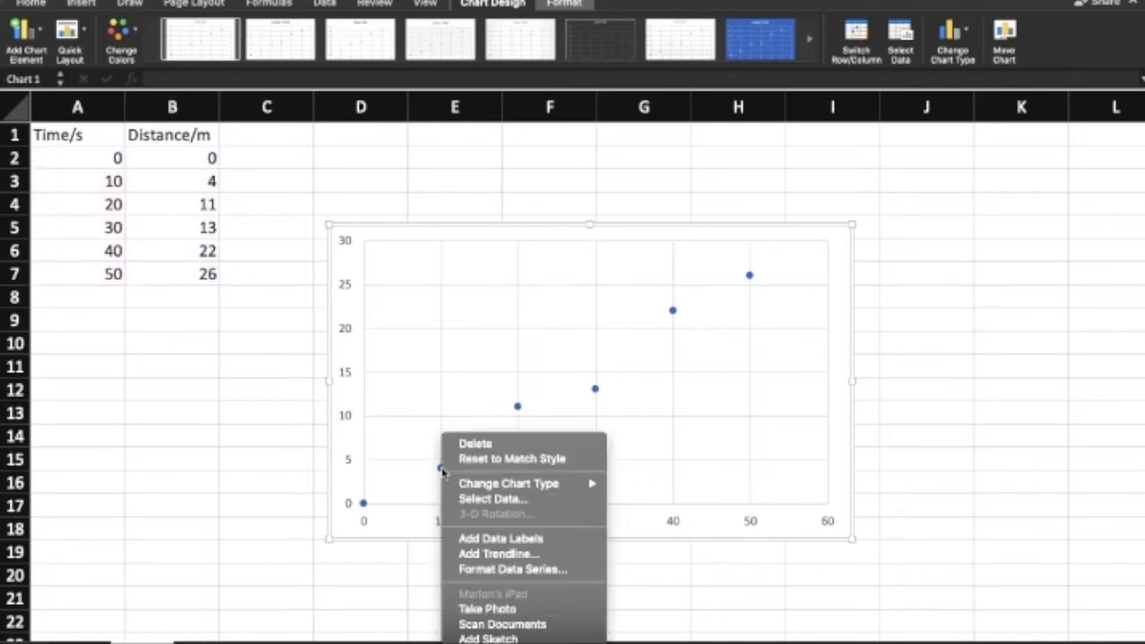
{"action": "left_click", "coordinate": [500, 554]}
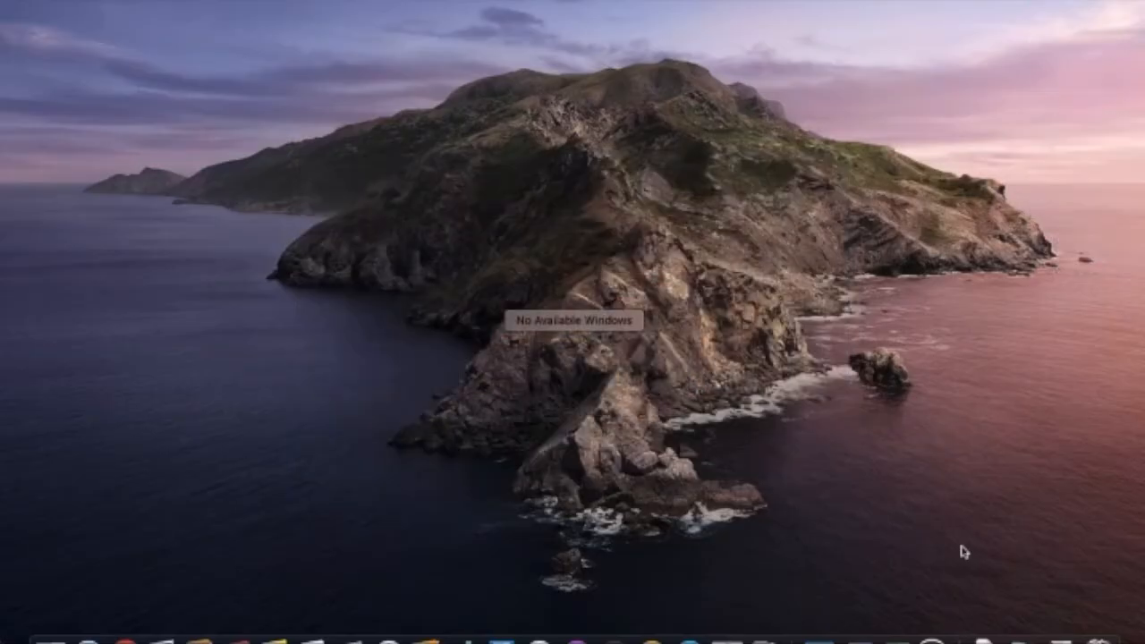
On a blank sheet, enter Time/s values 0 to 5 in column A and Distance/m values 0, 5, 18, 46, 78, 129 in column B
{"action": "mouse_move", "coordinate": [622, 5]}
{"action": "left_click", "coordinate": [457, 25]}
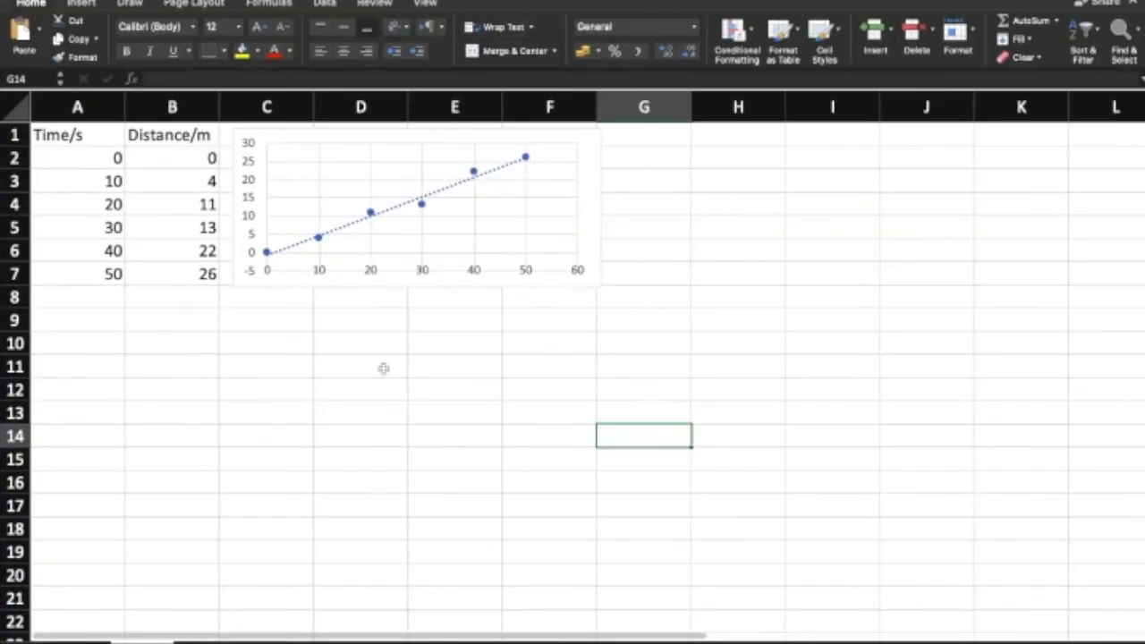
{"action": "left_click", "coordinate": [360, 436]}
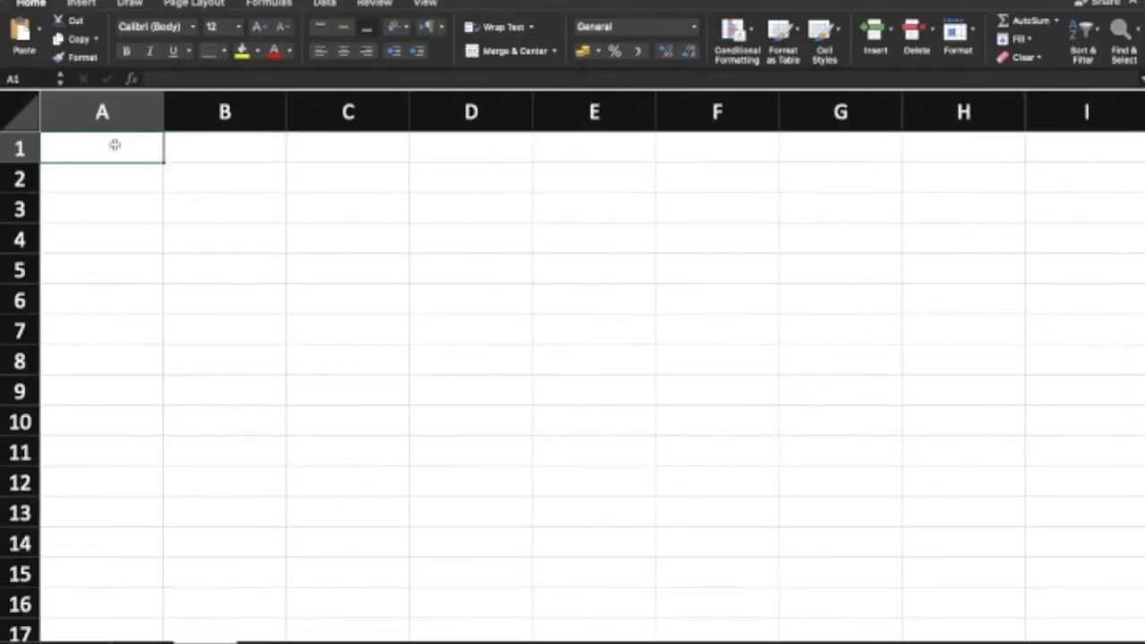
{"action": "type", "text": "Time/s 0 1 2 3 4 5"}
{"action": "left_click", "coordinate": [253, 150]}
{"action": "type", "text": "Distance/m"}
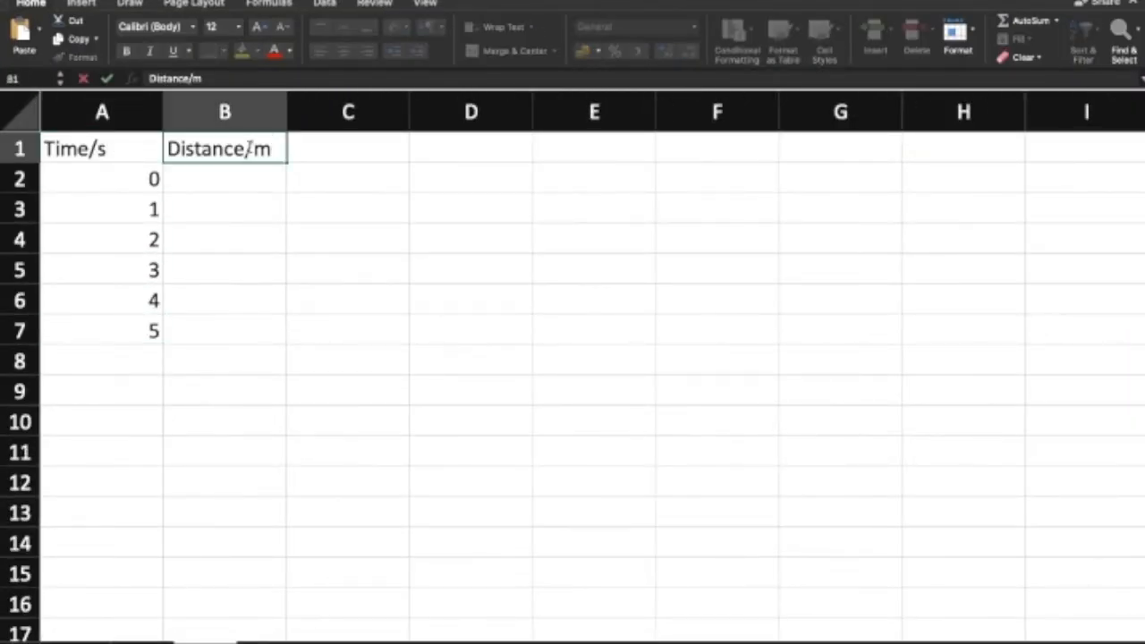
{"action": "type", "text": " 0 5 18 46 78 129"}
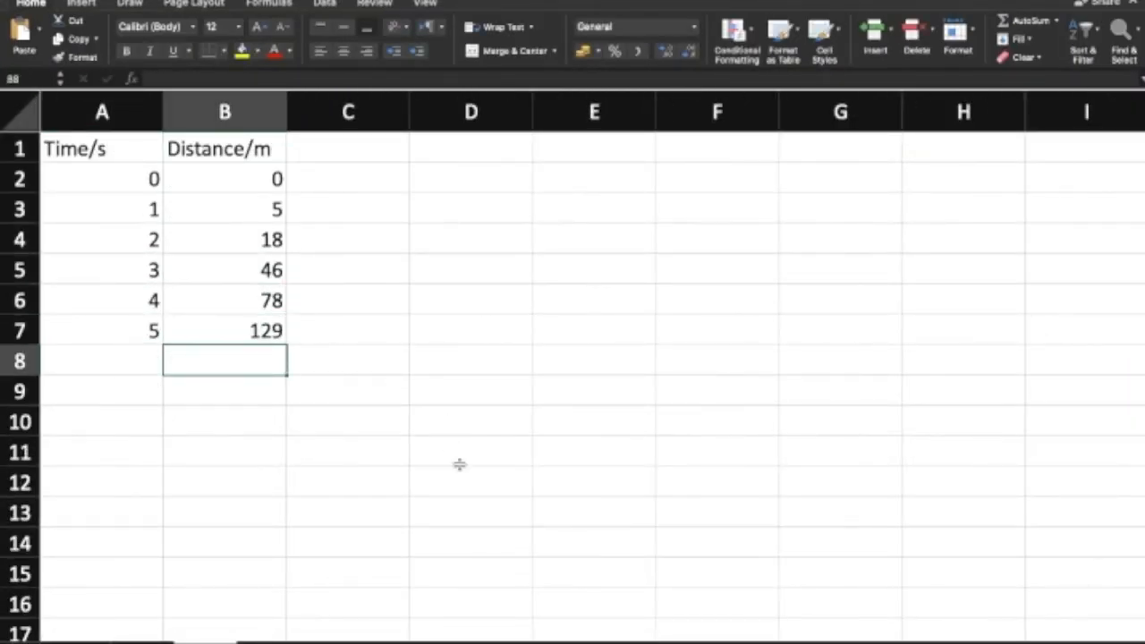
Insert a markers-only scatter chart from the new data in A2:B7
{"action": "mouse_move", "coordinate": [123, 183]}
{"action": "left_mouse_down"}
{"action": "mouse_move", "coordinate": [194, 192]}
{"action": "mouse_move", "coordinate": [197, 332]}
{"action": "mouse_move", "coordinate": [205, 327]}
{"action": "left_mouse_up"}
{"action": "left_click", "coordinate": [81, 4]}
{"action": "left_click", "coordinate": [553, 29]}
{"action": "left_click", "coordinate": [582, 126]}
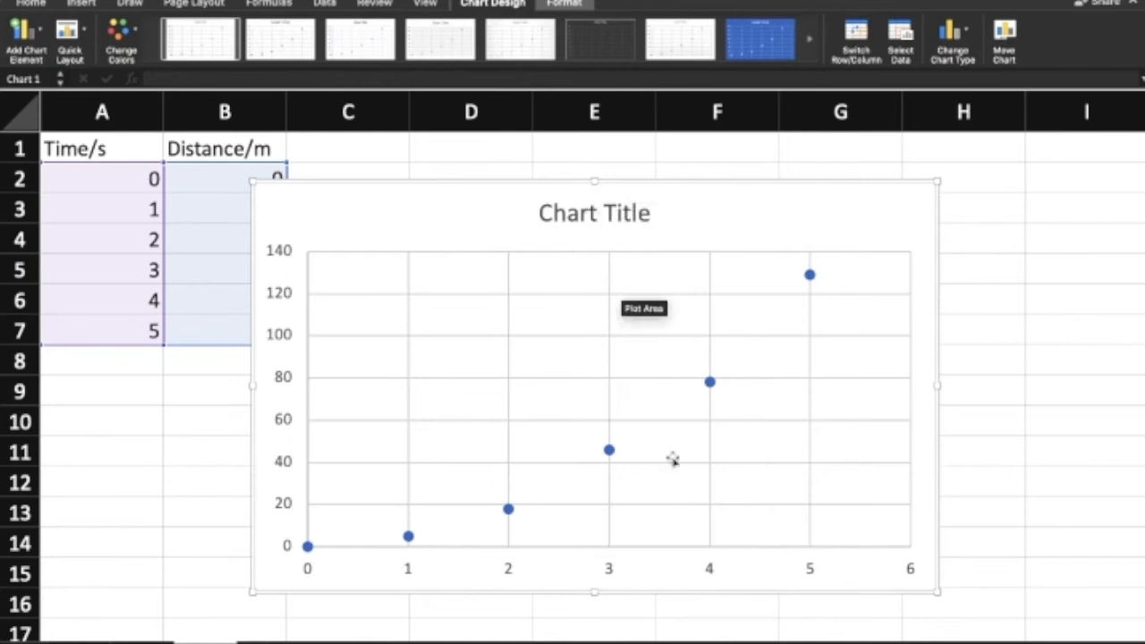
Add a polynomial trendline of order 2 to the chart's data series
{"action": "right_click", "coordinate": [609, 452]}
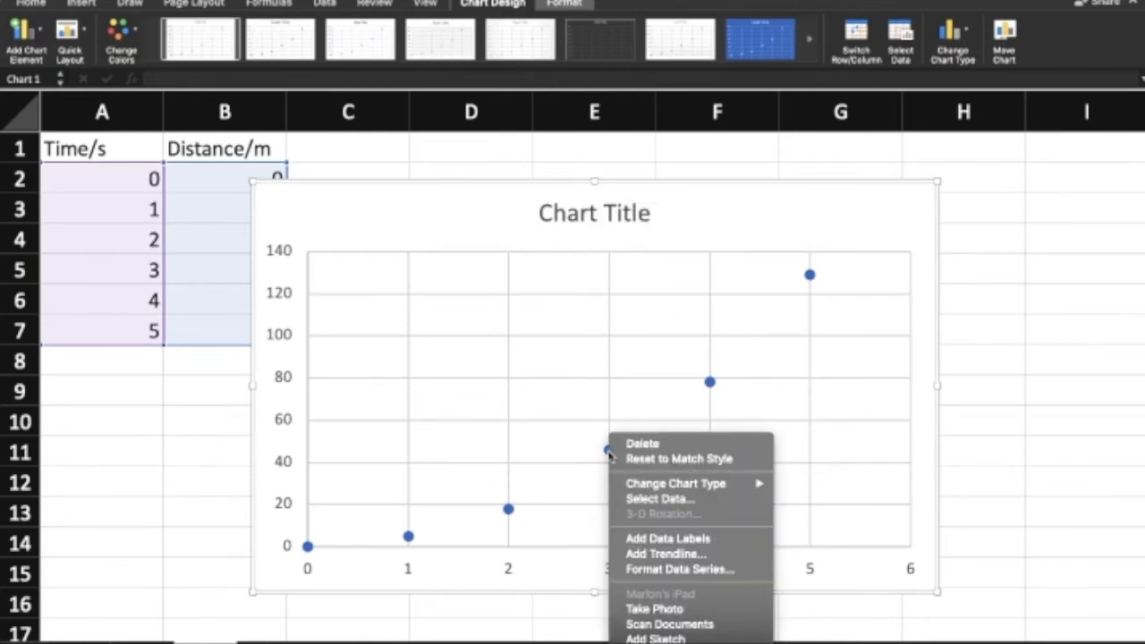
{"action": "left_click", "coordinate": [668, 555]}
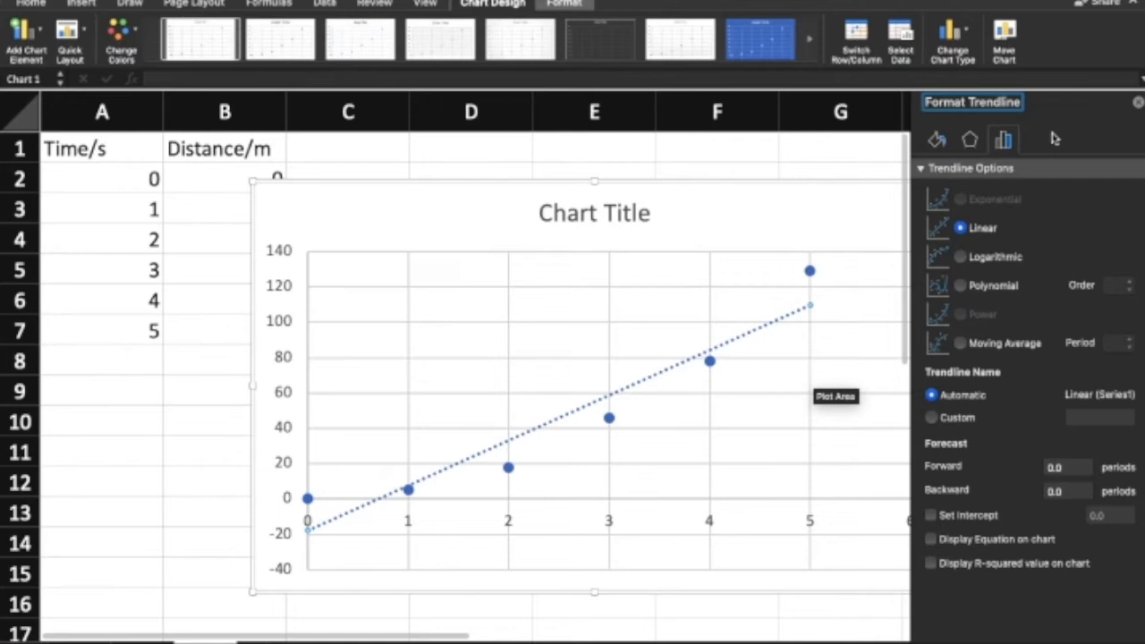
{"action": "left_click", "coordinate": [962, 286]}
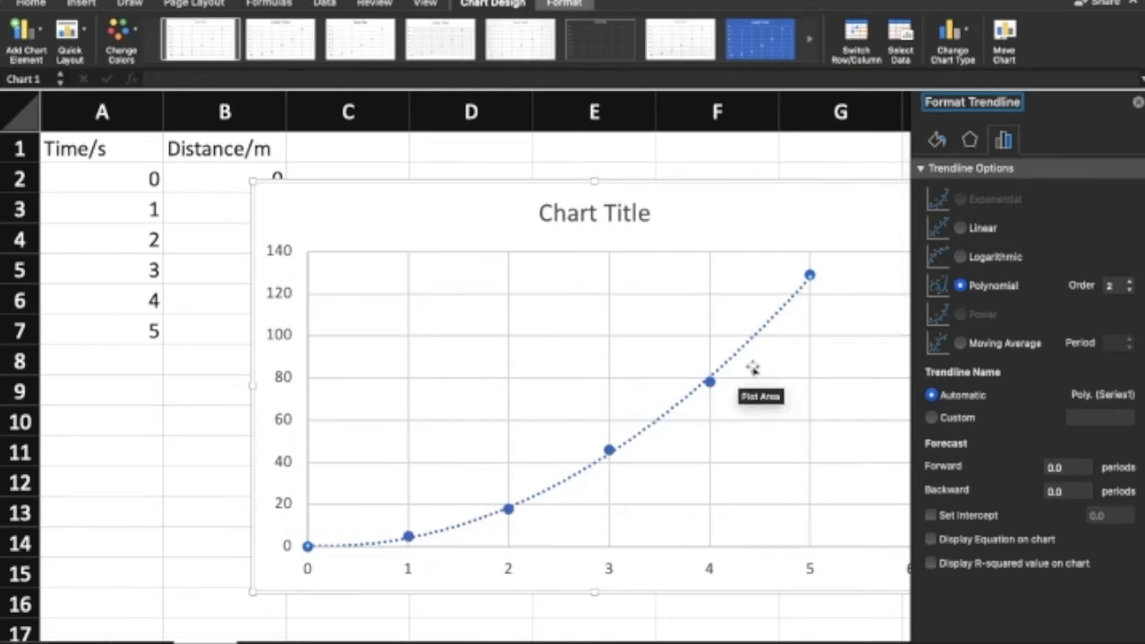
{"action": "left_click", "coordinate": [1138, 104]}
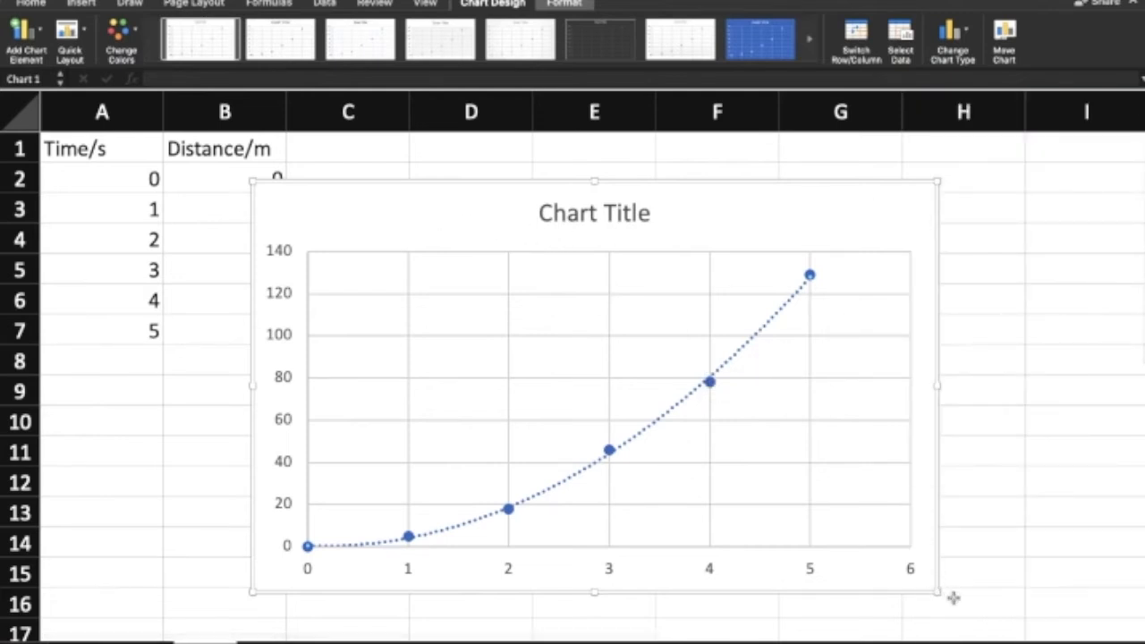
Shrink the chart and place it beside the data table so column B is uncovered
{"action": "left_click_drag", "start_coordinate": [938, 593], "coordinate": [780, 467]}
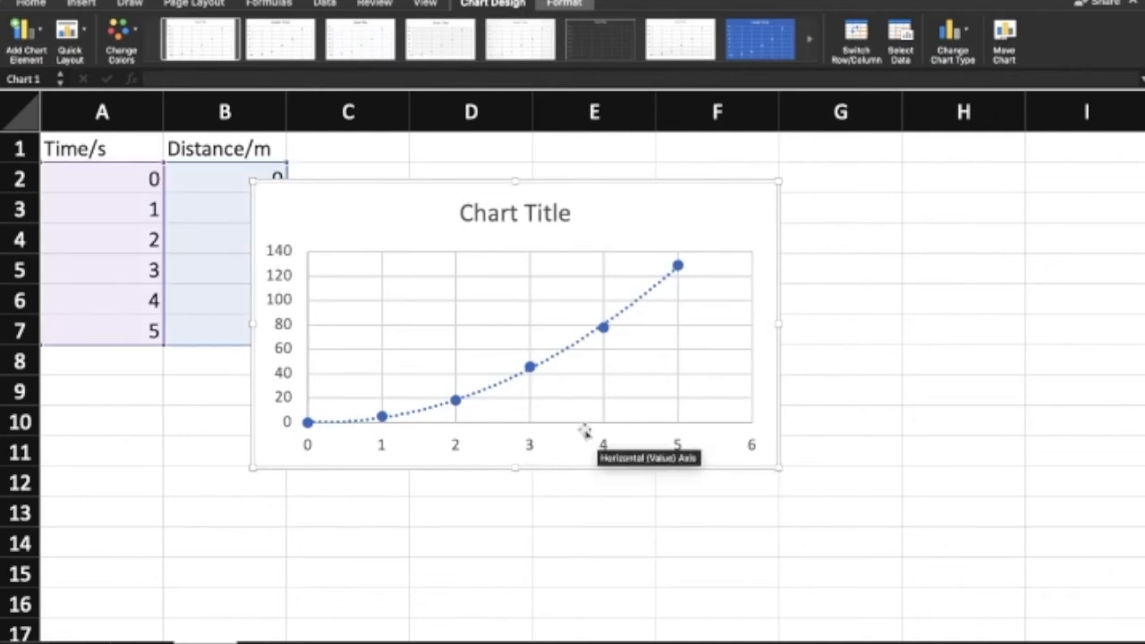
{"action": "left_click_drag", "start_coordinate": [435, 200], "coordinate": [477, 152]}
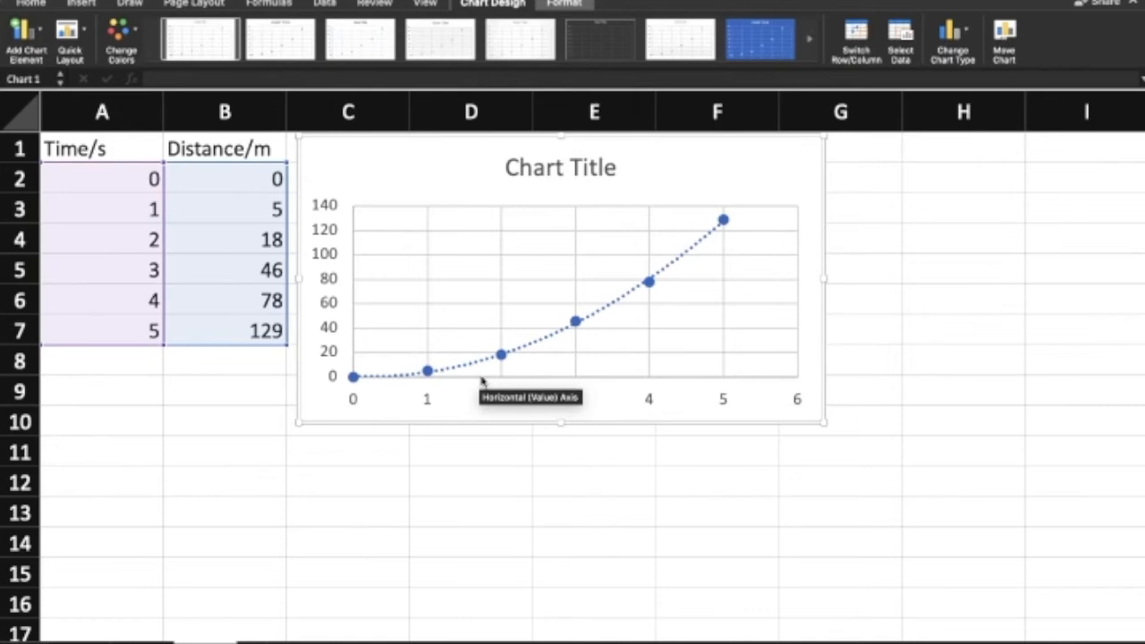
{"action": "left_click", "coordinate": [349, 544]}
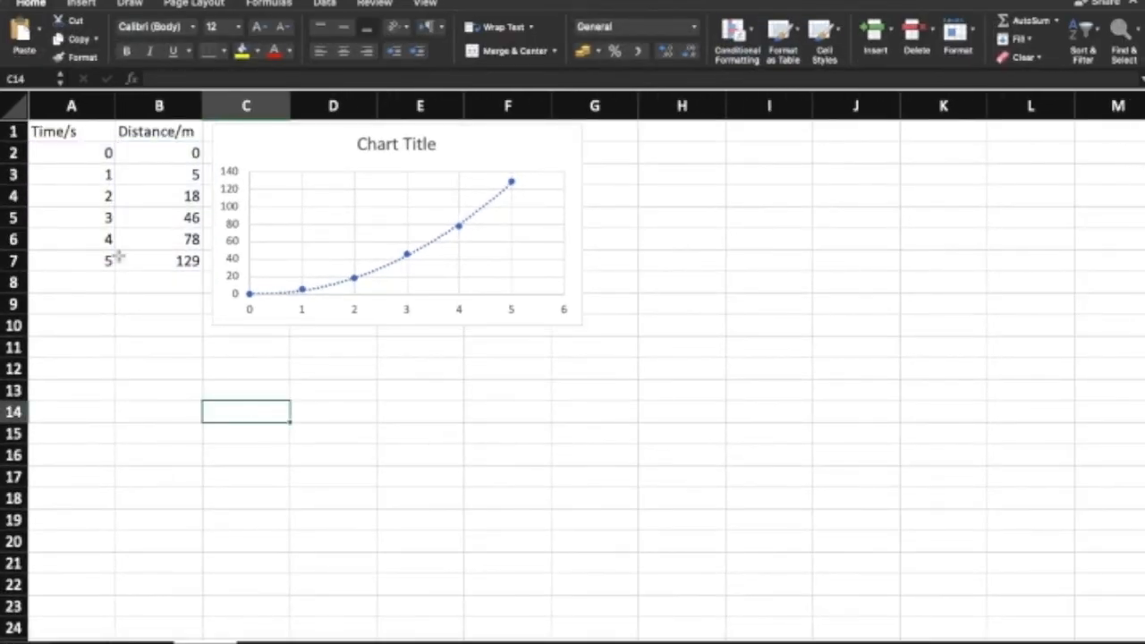
Copy the Distance/m column B1:B7 and paste it starting at B12
{"action": "left_click_drag", "start_coordinate": [161, 132], "coordinate": [179, 267]}
{"action": "key", "text": "super+c"}
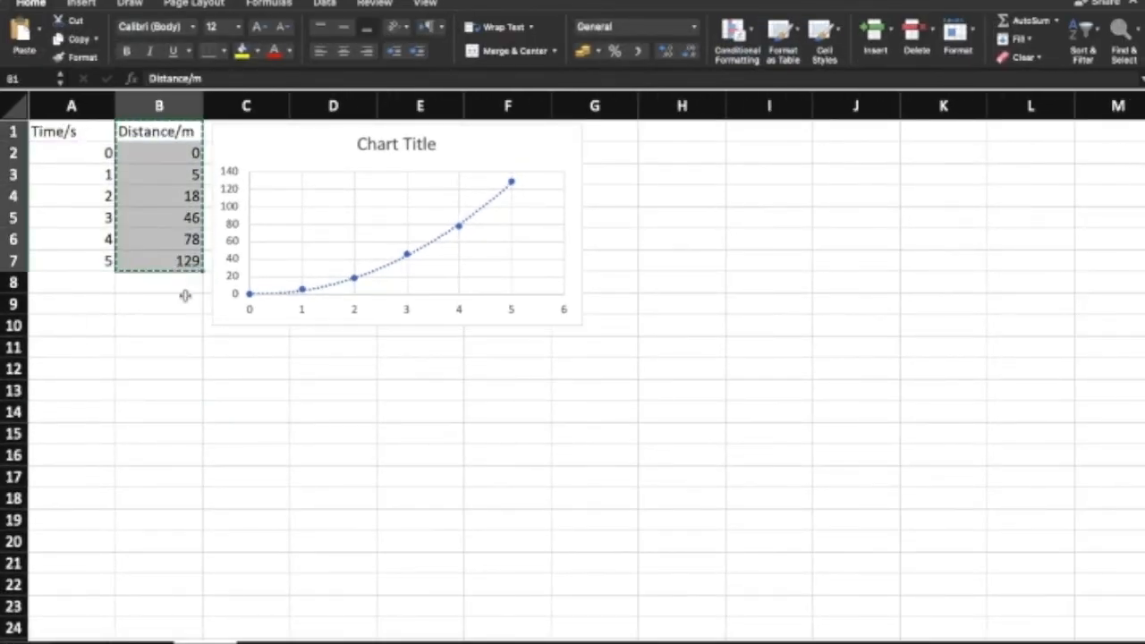
{"action": "left_click", "coordinate": [166, 368]}
{"action": "key", "text": "super+v"}
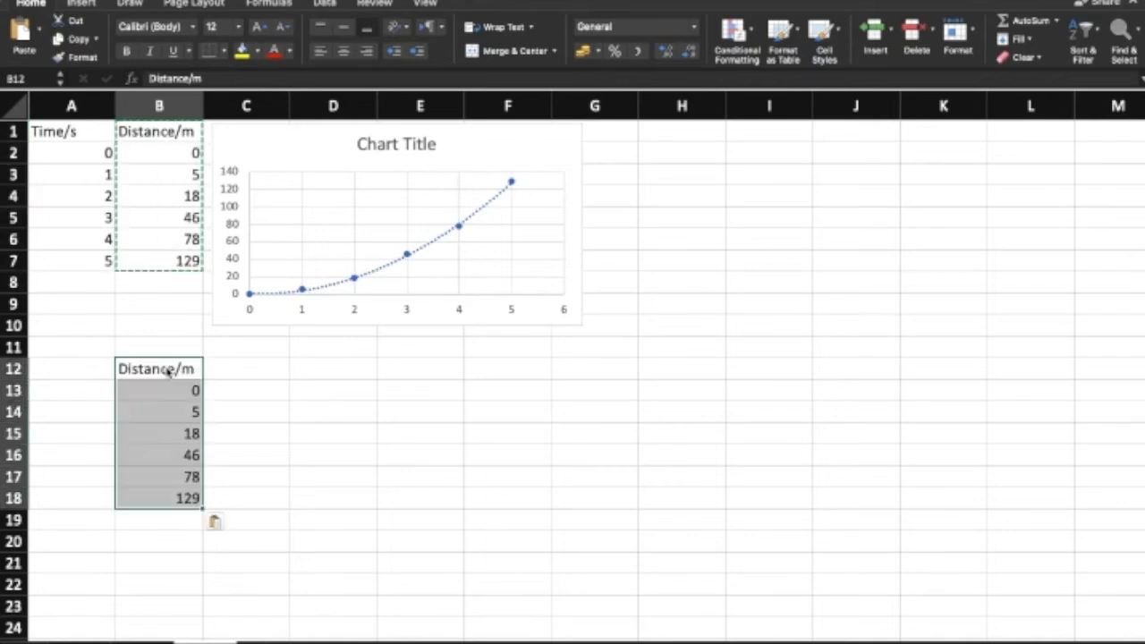
{"action": "left_click", "coordinate": [267, 459]}
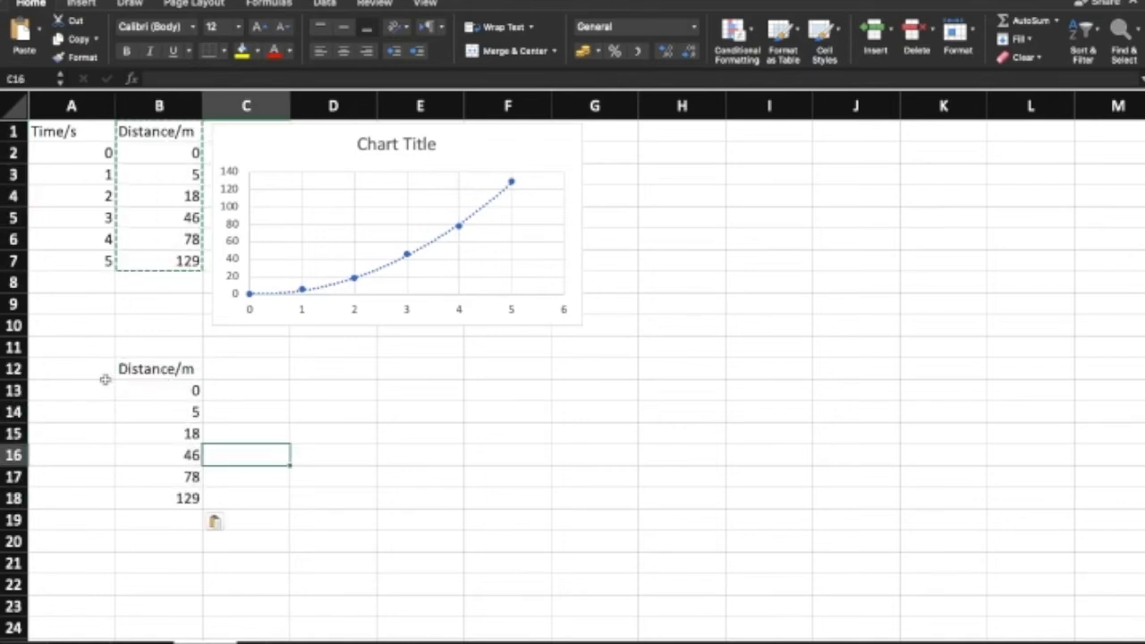
Enter the heading Time^2/s^2 in cell A12
{"action": "left_click", "coordinate": [69, 368]}
{"action": "type", "text": "Time^2/s^2"}
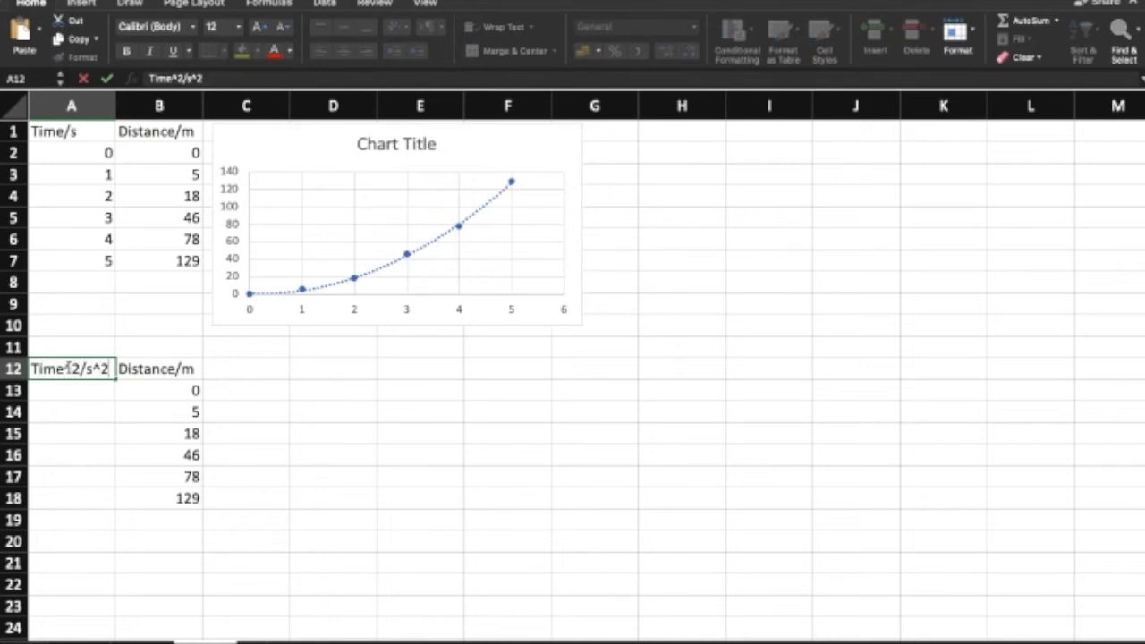
{"action": "key", "text": "Return"}
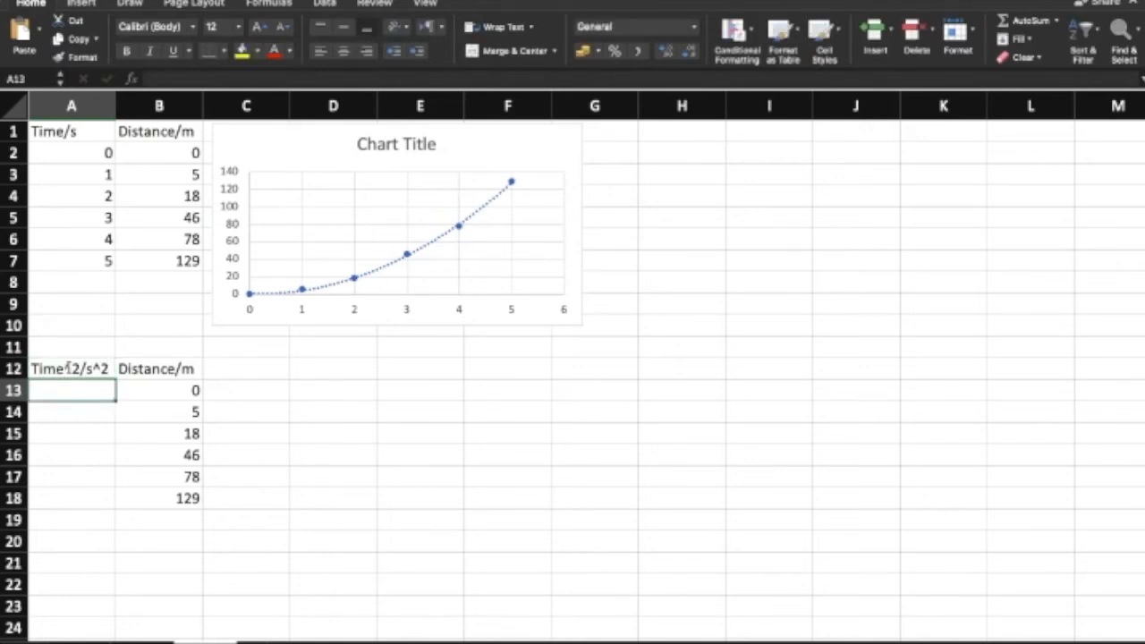
Calculate the squared times with =A2^2 in A13 and fill the formula down to A18
{"action": "type", "text": "="}
{"action": "left_click", "coordinate": [77, 152]}
{"action": "type", "text": "^2"}
{"action": "key", "text": "Return"}
{"action": "left_click", "coordinate": [82, 391]}
{"action": "left_click_drag", "start_coordinate": [116, 401], "coordinate": [115, 506]}
{"action": "left_click", "coordinate": [364, 506]}
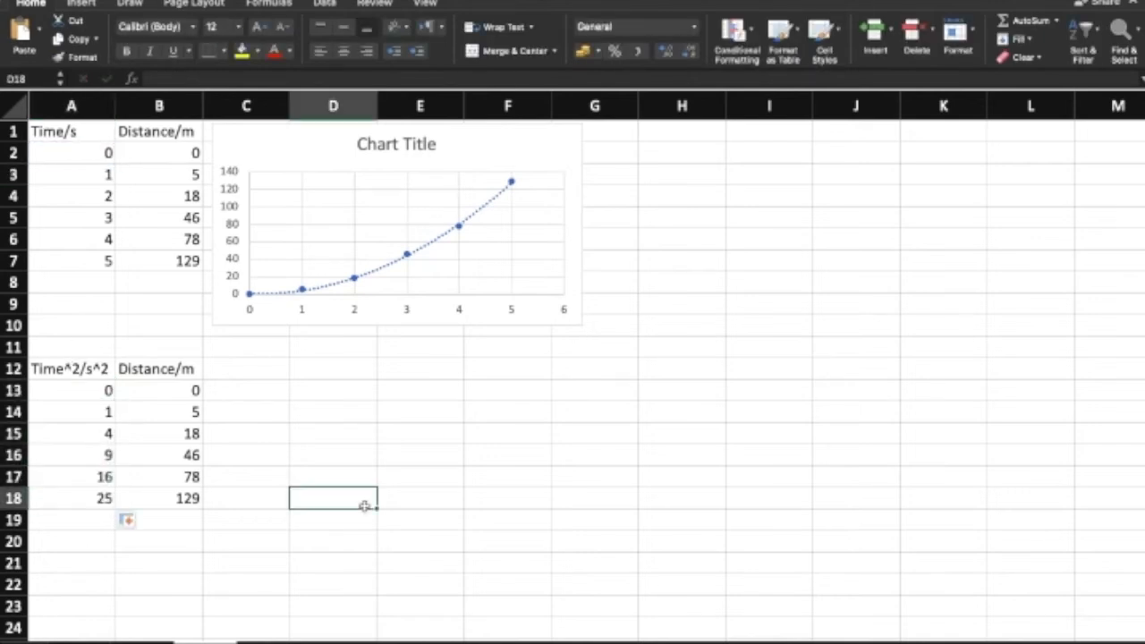
Insert a markers-only scatter chart of distance against squared time from A13:B18
{"action": "left_click_drag", "start_coordinate": [94, 401], "coordinate": [161, 499]}
{"action": "left_click", "coordinate": [81, 3]}
{"action": "left_click", "coordinate": [553, 59]}
{"action": "left_click", "coordinate": [590, 149]}
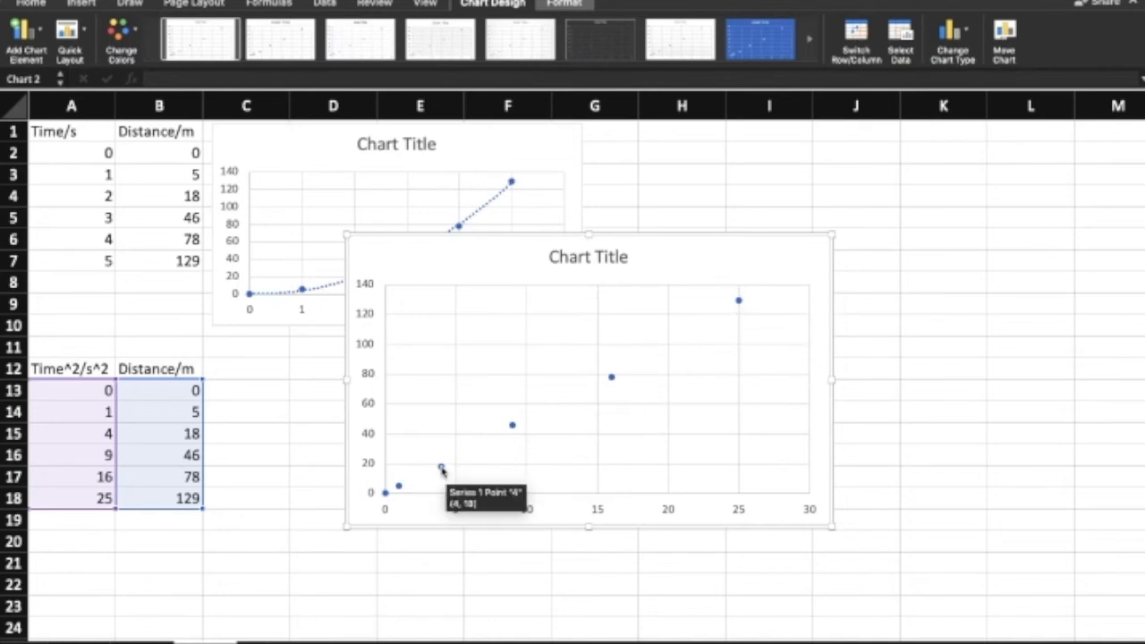
Add a linear trendline to the squared-time chart and place the chart beside the first one
{"action": "right_click", "coordinate": [442, 472]}
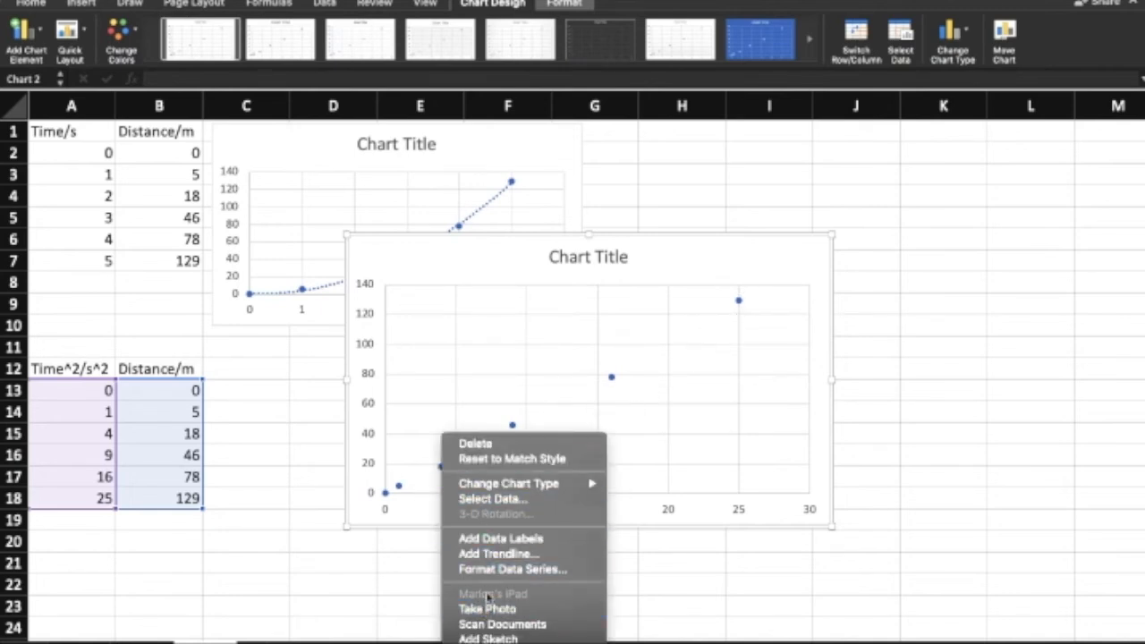
{"action": "left_click", "coordinate": [499, 555]}
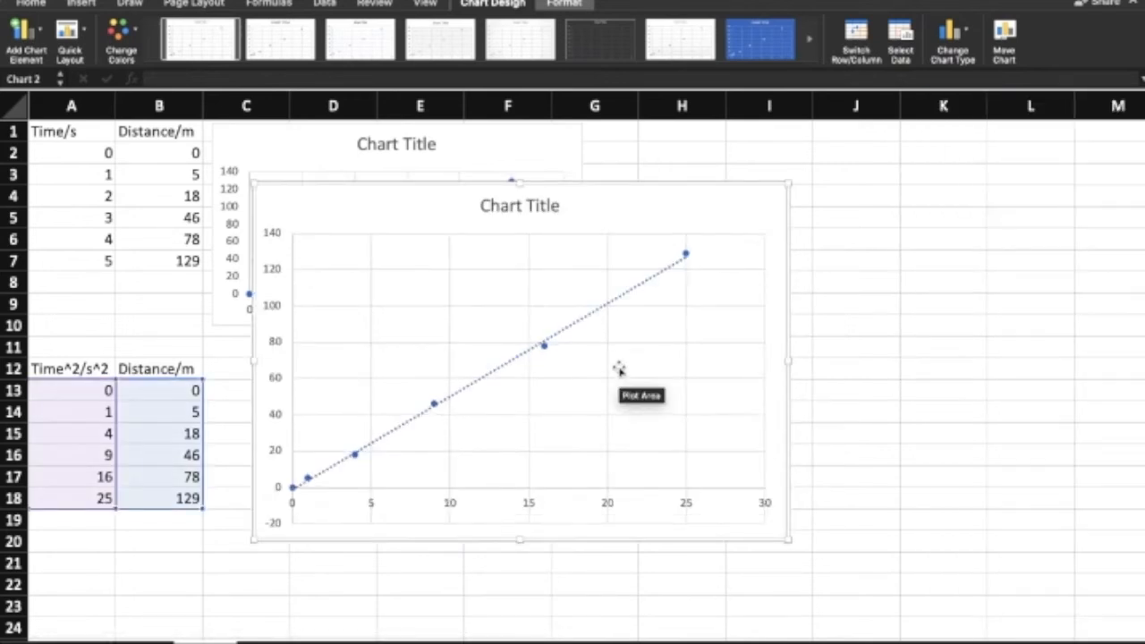
{"action": "left_click_drag", "start_coordinate": [472, 209], "coordinate": [812, 170]}
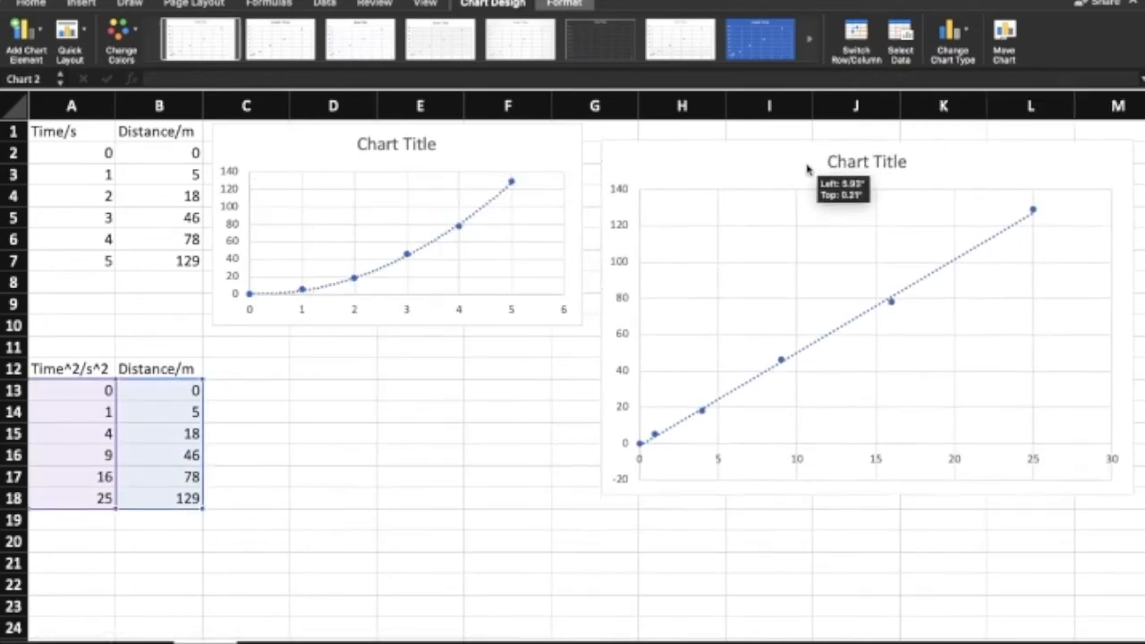
Enlarge the chart with the polynomial trendline from its lower-left corner and capture a full-screen screenshot
{"action": "left_click", "coordinate": [233, 315]}
{"action": "left_click_drag", "start_coordinate": [210, 328], "coordinate": [70, 490]}
{"action": "left_click", "coordinate": [536, 580]}
{"action": "key", "text": "super+shift+3"}
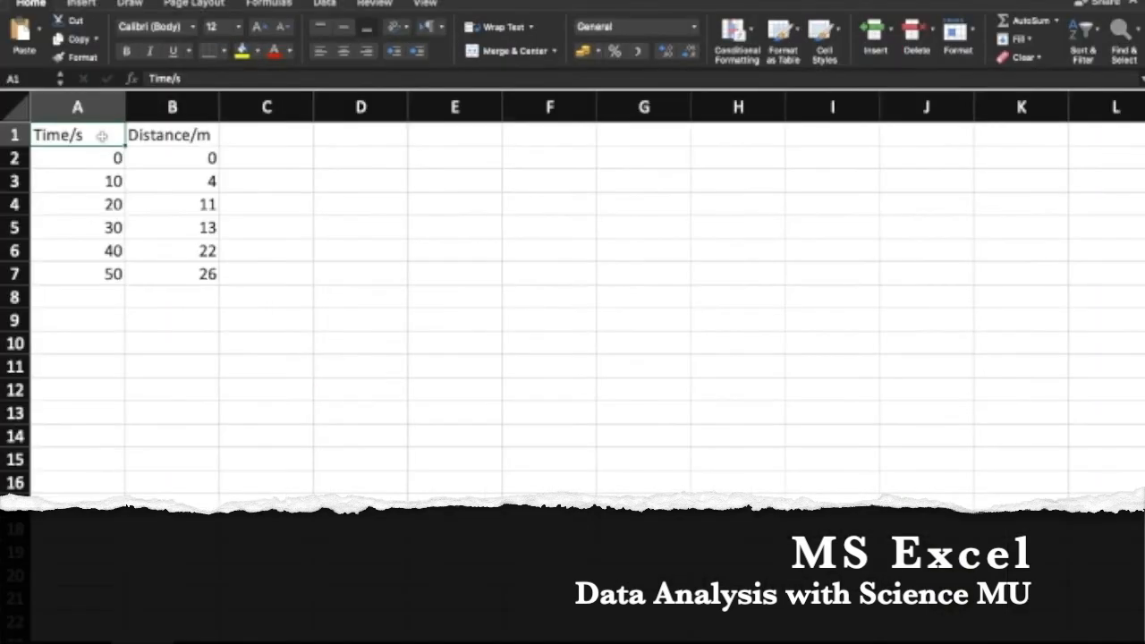
Change the column headings to X/m in A1 and Y/y in B1
{"action": "type", "text": "X/m"}
{"action": "left_click", "coordinate": [167, 137]}
{"action": "type", "text": "Y/y"}
{"action": "key", "text": "Return"}
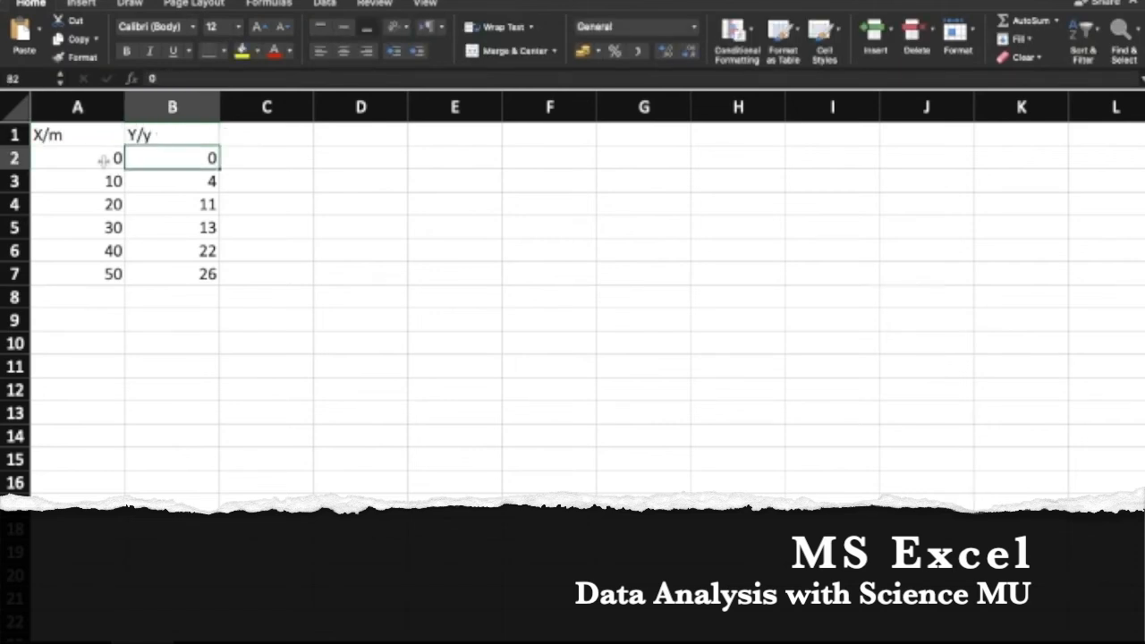
Clear the old data values from A2:B7
{"action": "left_click_drag", "start_coordinate": [87, 158], "coordinate": [195, 275]}
{"action": "key", "text": "Delete"}
{"action": "left_click", "coordinate": [198, 374]}
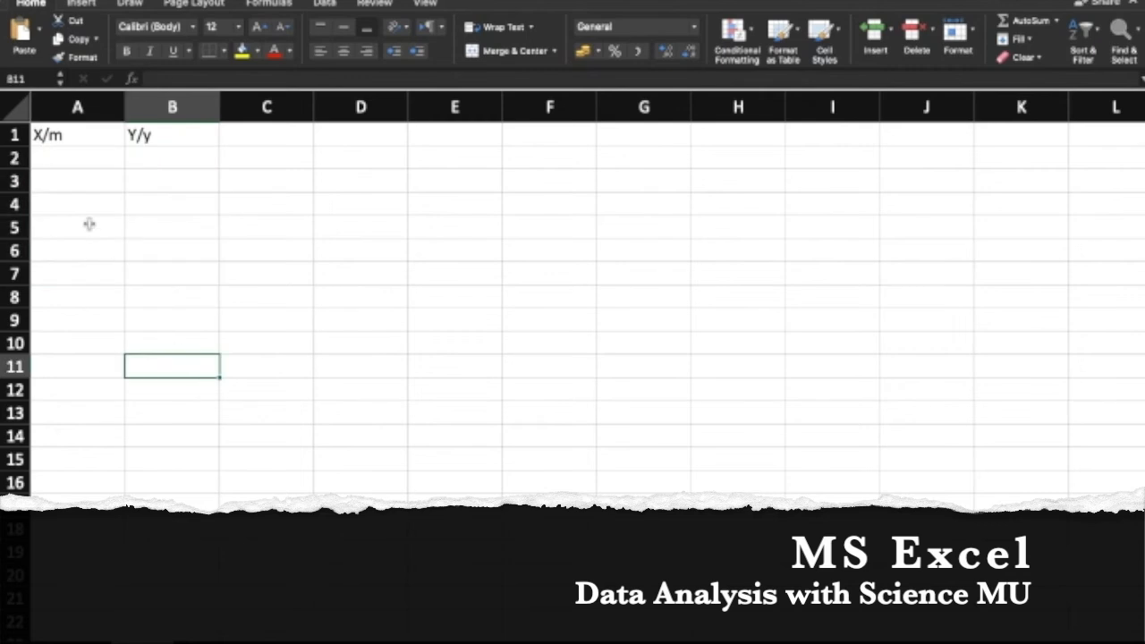
Enter the X/m values 2, 4, 6, 8 and 10 in A2:A6
{"action": "left_click", "coordinate": [80, 155]}
{"action": "type", "text": "2"}
{"action": "key", "text": "Return"}
{"action": "type", "text": "4"}
{"action": "key", "text": "Return"}
{"action": "type", "text": "6"}
{"action": "key", "text": "Return"}
{"action": "type", "text": "8"}
{"action": "key", "text": "Return"}
{"action": "type", "text": "10"}
{"action": "key", "text": "Return"}
Enter 2.6, 1.2, 0 and 9 under Y/y in B2:B5
{"action": "left_click", "coordinate": [179, 160]}
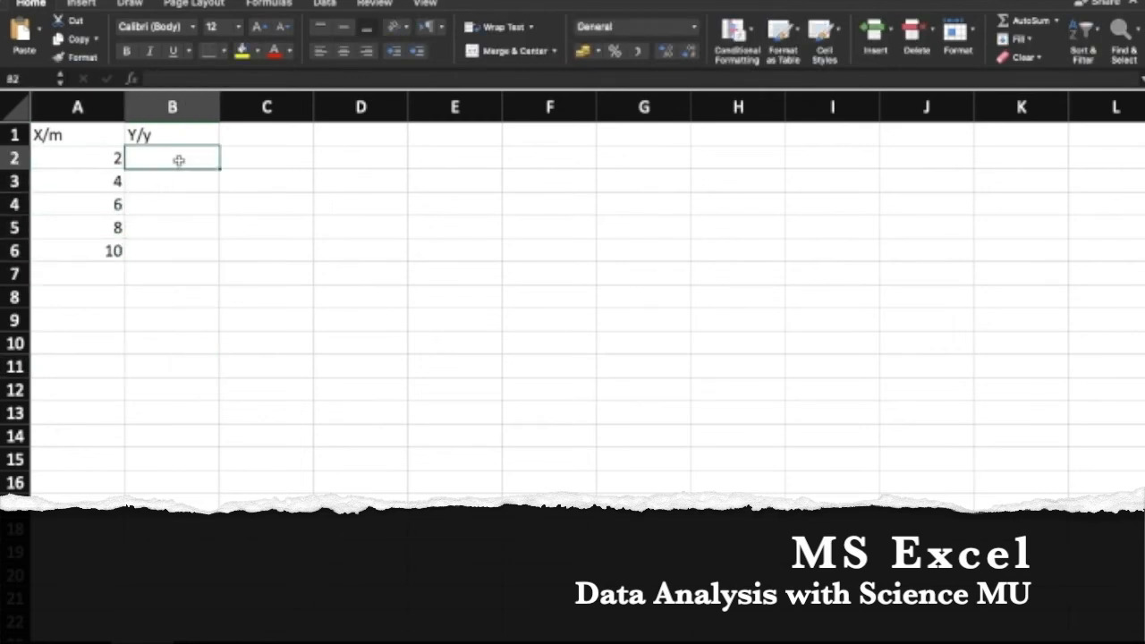
{"action": "type", "text": "2.6"}
{"action": "key", "text": "Return"}
{"action": "type", "text": "1.2"}
{"action": "key", "text": "Return"}
{"action": "type", "text": "0"}
{"action": "key", "text": "Return"}
{"action": "type", "text": "9"}
{"action": "key", "text": "Return"}
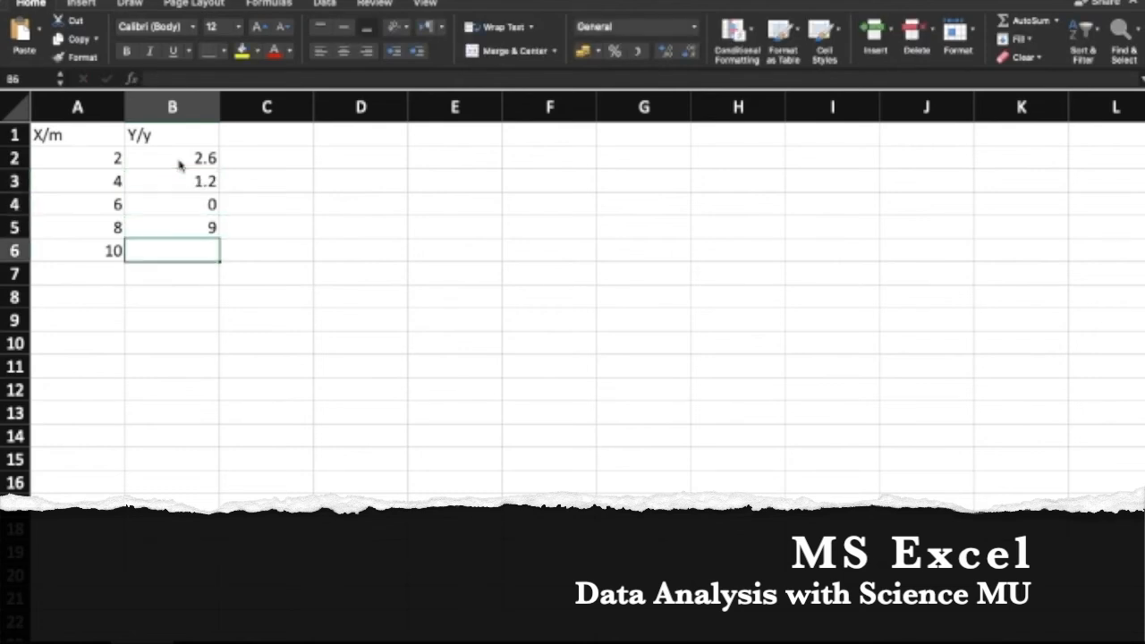
Try to correct the value in B4 to 0.9
{"action": "key", "text": "Up"}
{"action": "key", "text": "Up"}
{"action": "key", "text": "F2"}
{"action": "type", "text": "."}
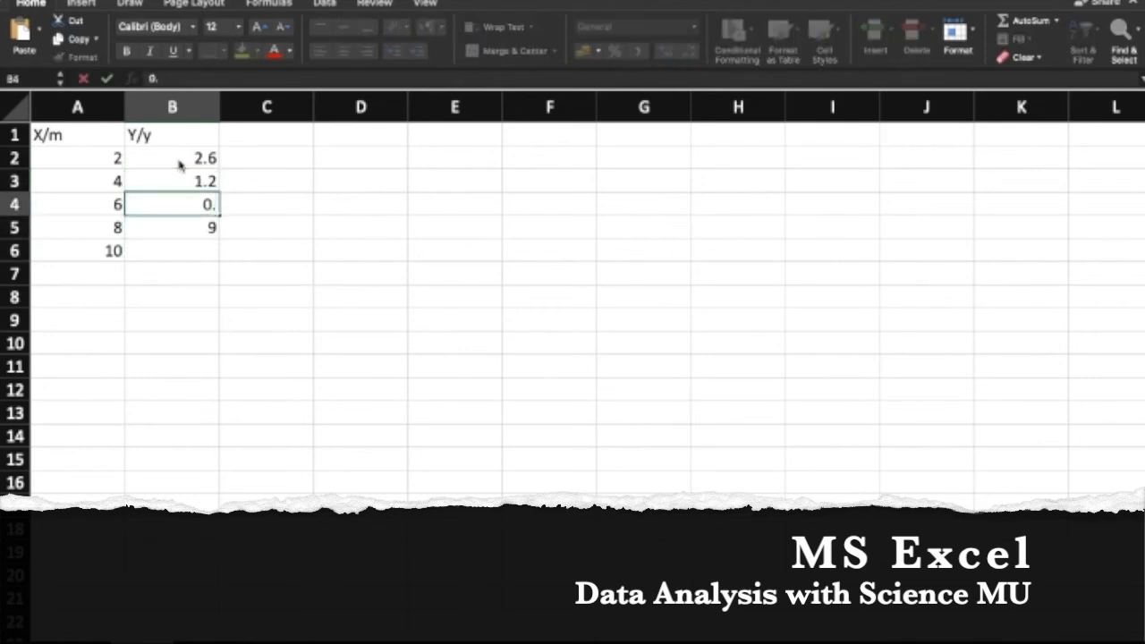
{"action": "type", "text": "9"}
{"action": "key", "text": "Return"}
Clear B4:B5 and enter the Y/y values 0.9, 0.6 and 0.5 in B4:B6
{"action": "left_click_drag", "start_coordinate": [188, 204], "coordinate": [190, 232]}
{"action": "key", "text": "Delete"}
{"action": "left_click", "coordinate": [281, 265]}
{"action": "left_click", "coordinate": [197, 203]}
{"action": "type", "text": "0.9"}
{"action": "key", "text": "Return"}
{"action": "type", "text": "0."}
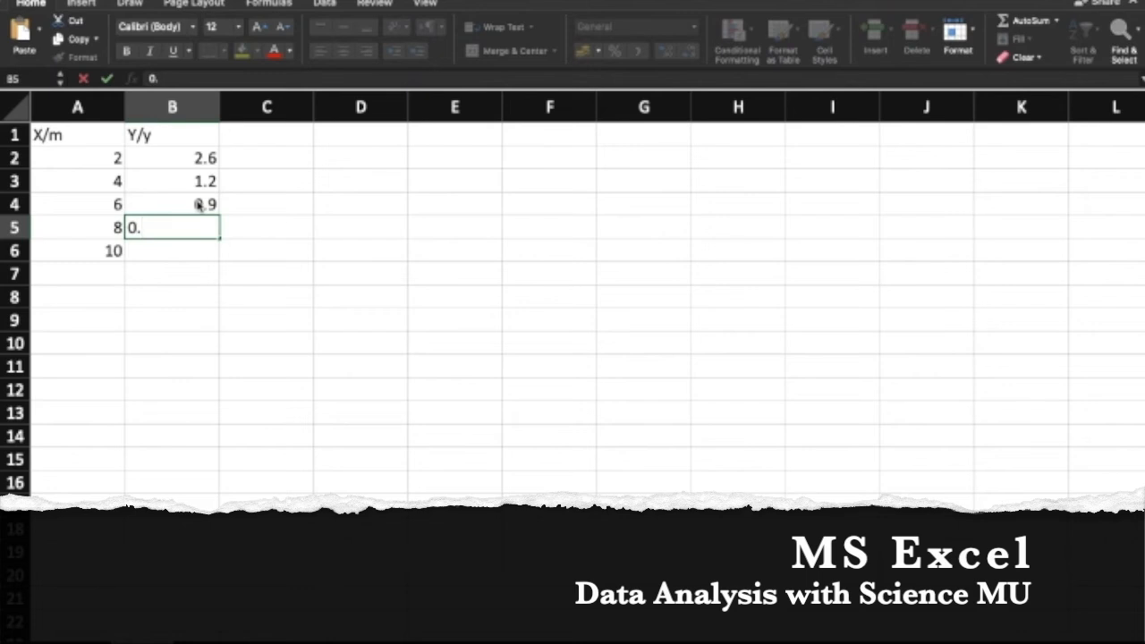
{"action": "type", "text": "6"}
{"action": "key", "text": "Return"}
{"action": "type", "text": "0.5"}
{"action": "key", "text": "Return"}
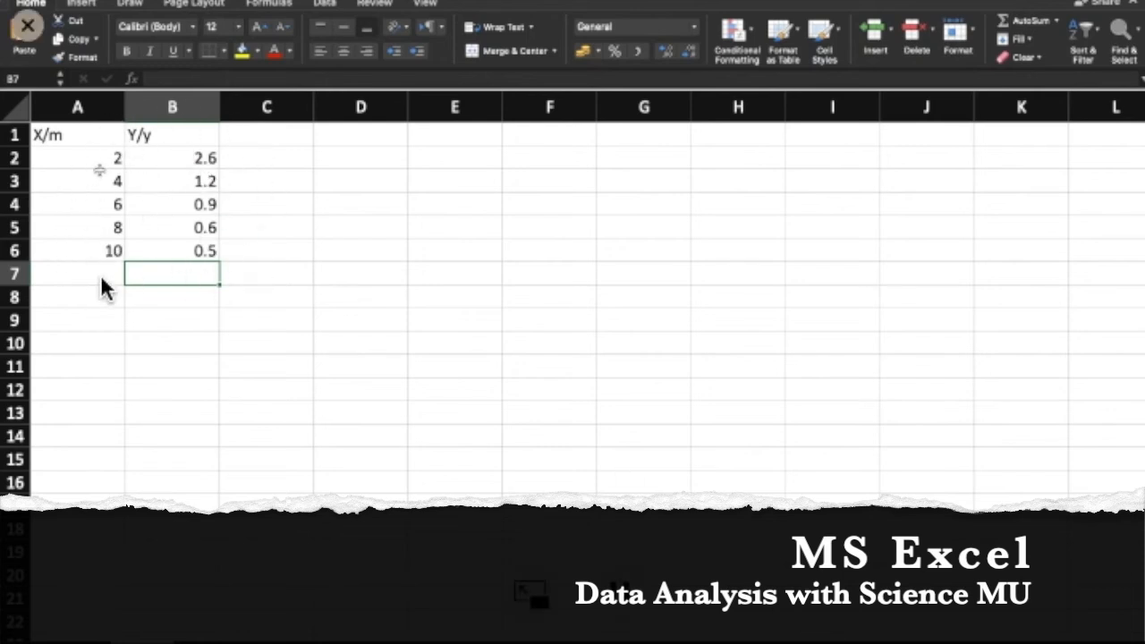
Insert a scatter chart of the X and Y values in A2:B6
{"action": "left_click_drag", "start_coordinate": [97, 159], "coordinate": [185, 238]}
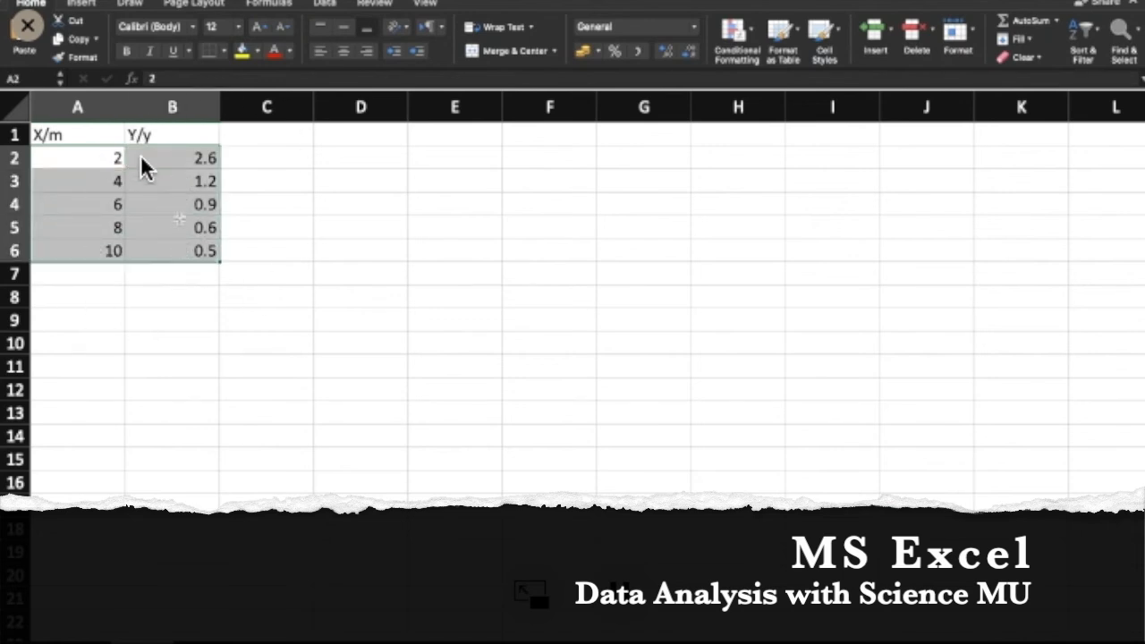
{"action": "left_click", "coordinate": [82, 4]}
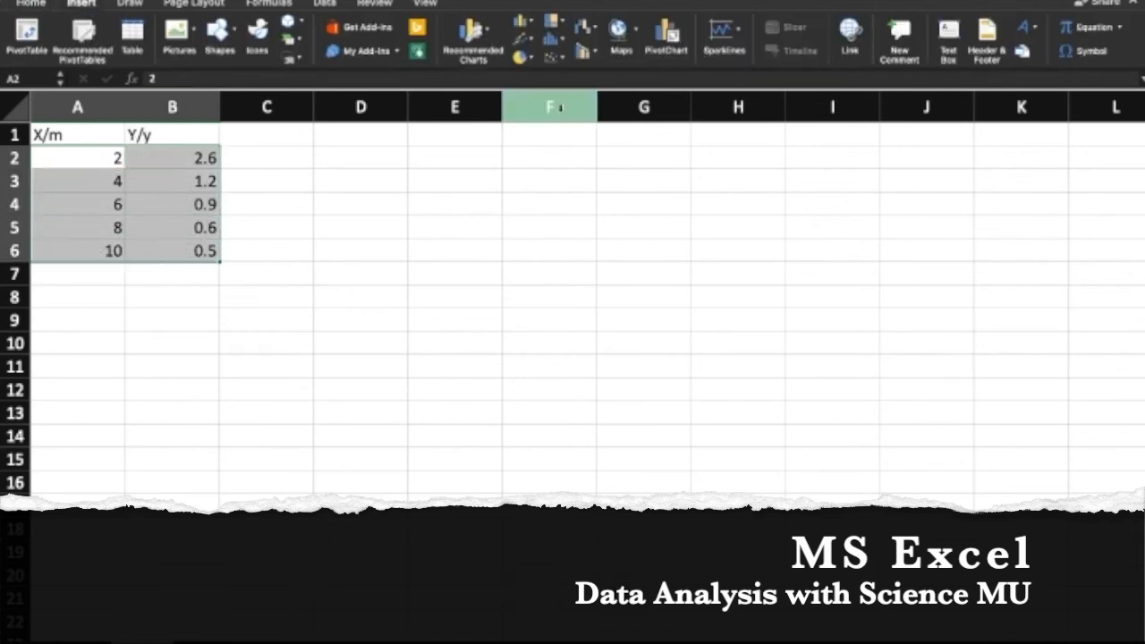
{"action": "left_click", "coordinate": [552, 60]}
{"action": "left_click", "coordinate": [592, 149]}
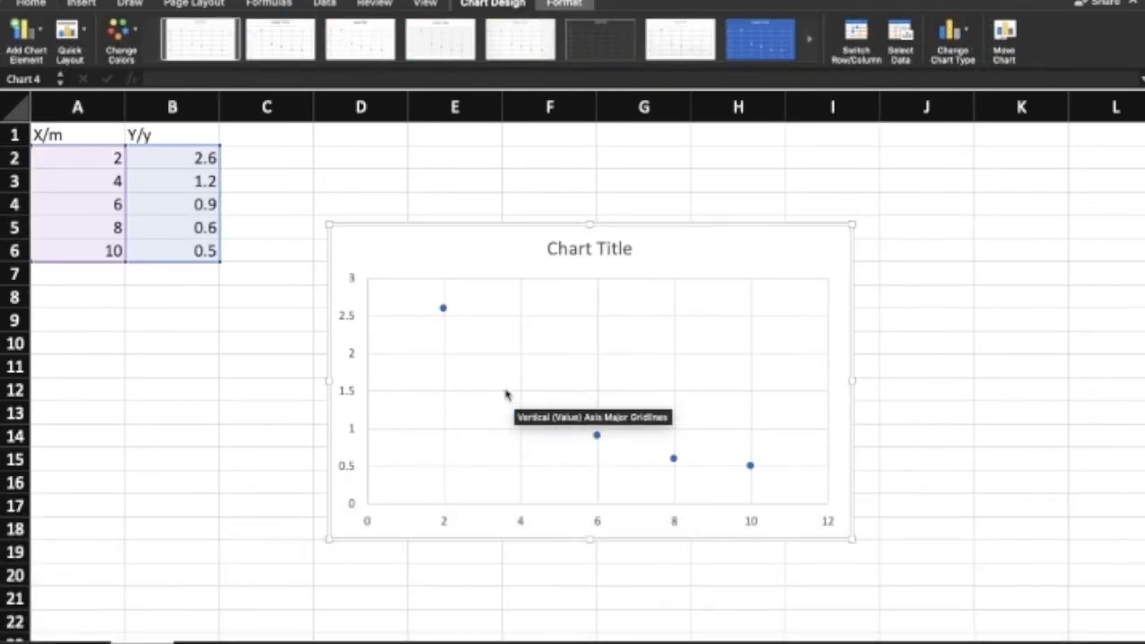
Add a trendline of type Power to the data points of the scatter chart
{"action": "right_click", "coordinate": [520, 416]}
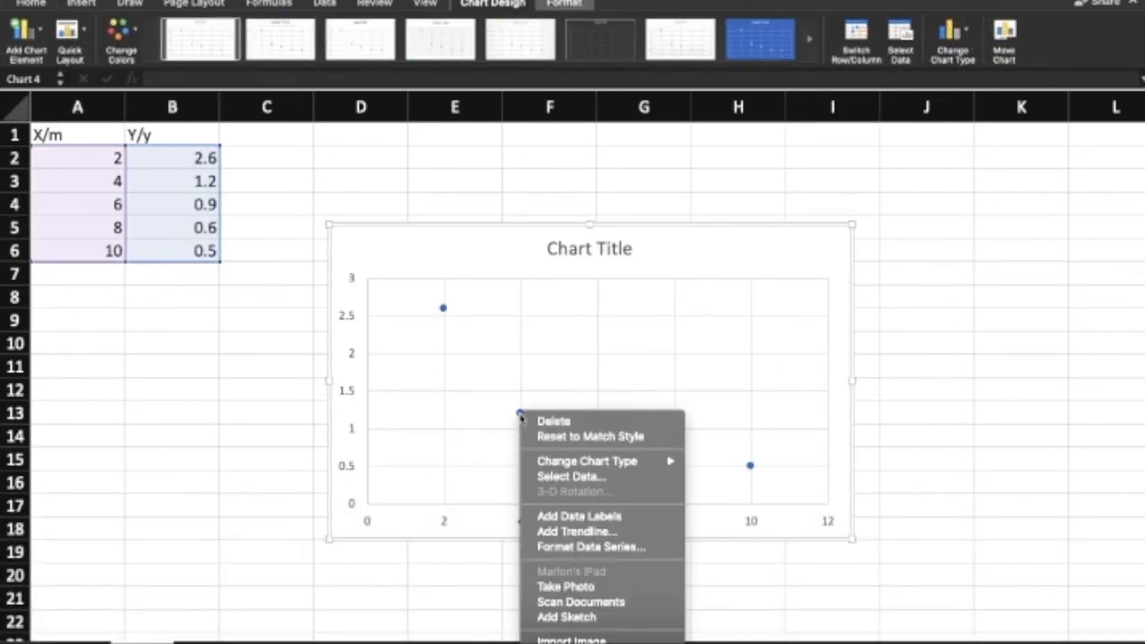
{"action": "left_click", "coordinate": [579, 534]}
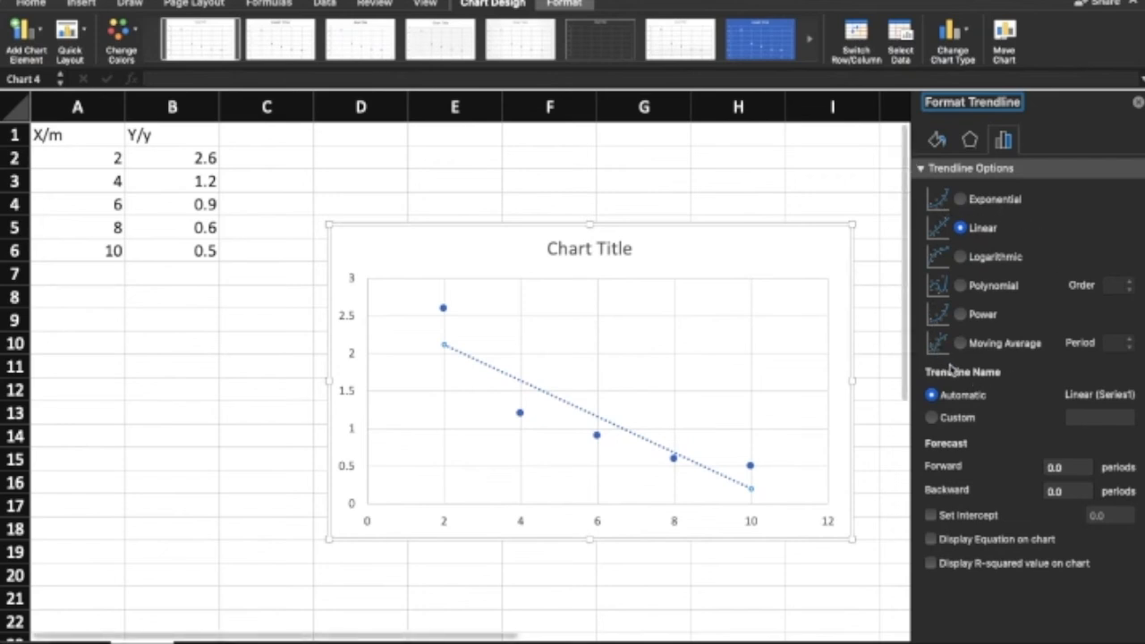
{"action": "left_click", "coordinate": [962, 316]}
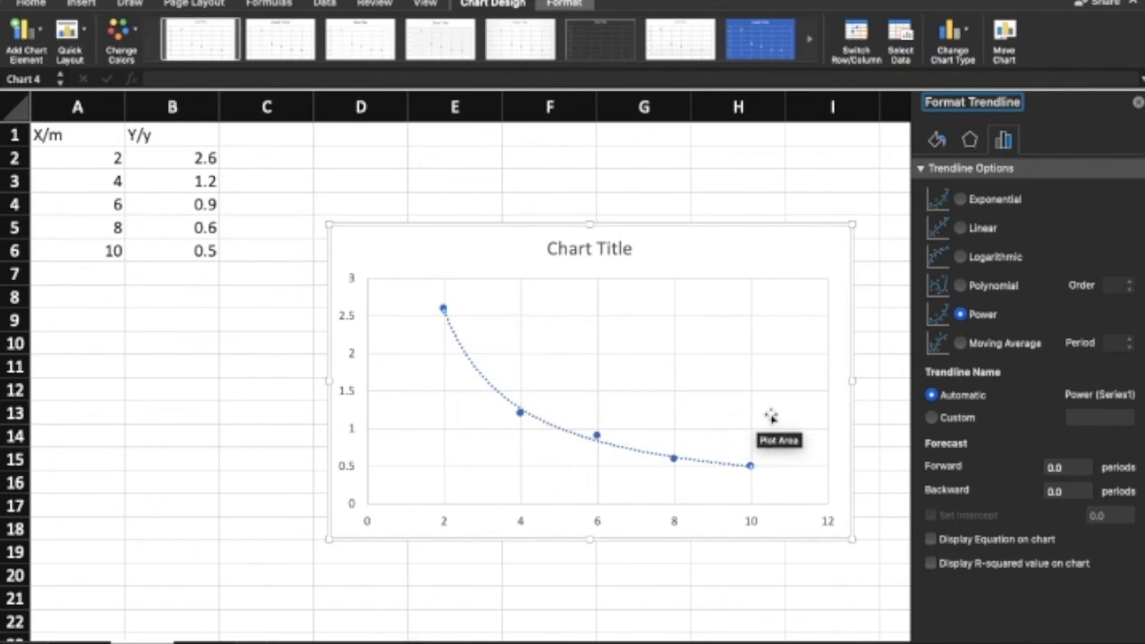
Shrink the scatter chart and place it beside the data table, over columns C to F in rows 1 to 7
{"action": "left_click", "coordinate": [468, 248]}
{"action": "left_click_drag", "start_coordinate": [852, 538], "coordinate": [634, 389]}
{"action": "left_click_drag", "start_coordinate": [557, 248], "coordinate": [477, 146]}
Copy the X/Y table in A1:B6 to the range starting at A9
{"action": "left_click", "coordinate": [188, 344]}
{"action": "left_click_drag", "start_coordinate": [64, 136], "coordinate": [179, 255]}
{"action": "key", "text": "super+c"}
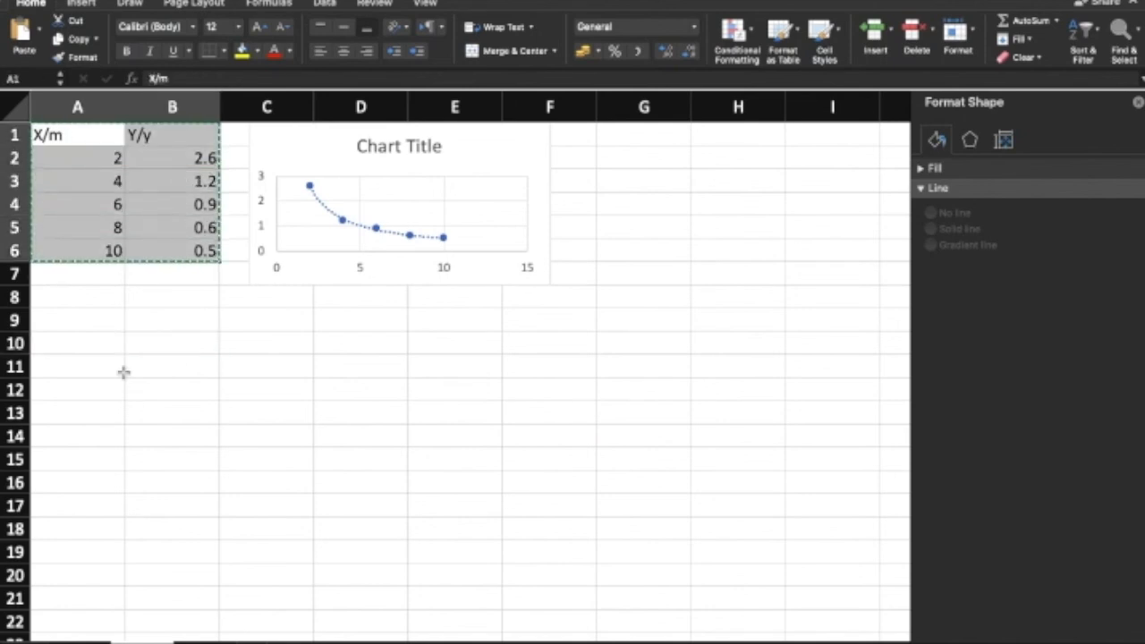
{"action": "left_click", "coordinate": [71, 321]}
{"action": "key", "text": "super+v"}
{"action": "left_click", "coordinate": [242, 528]}
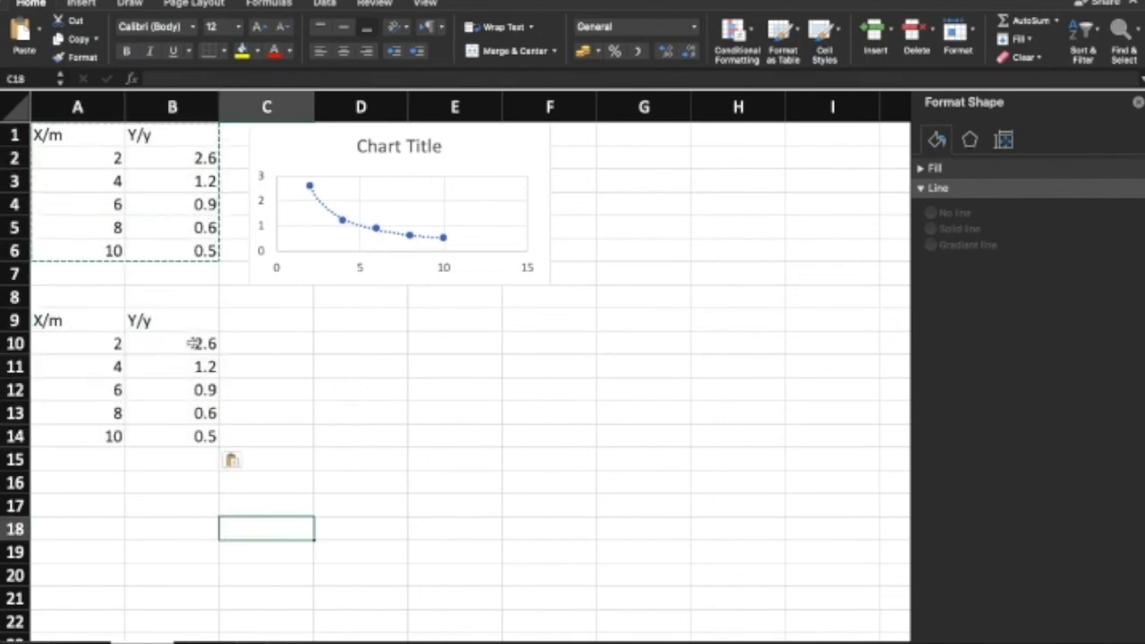
Change the header in A9 of the copied table to 1/X/1/x
{"action": "left_click", "coordinate": [192, 343]}
{"action": "left_click", "coordinate": [46, 321]}
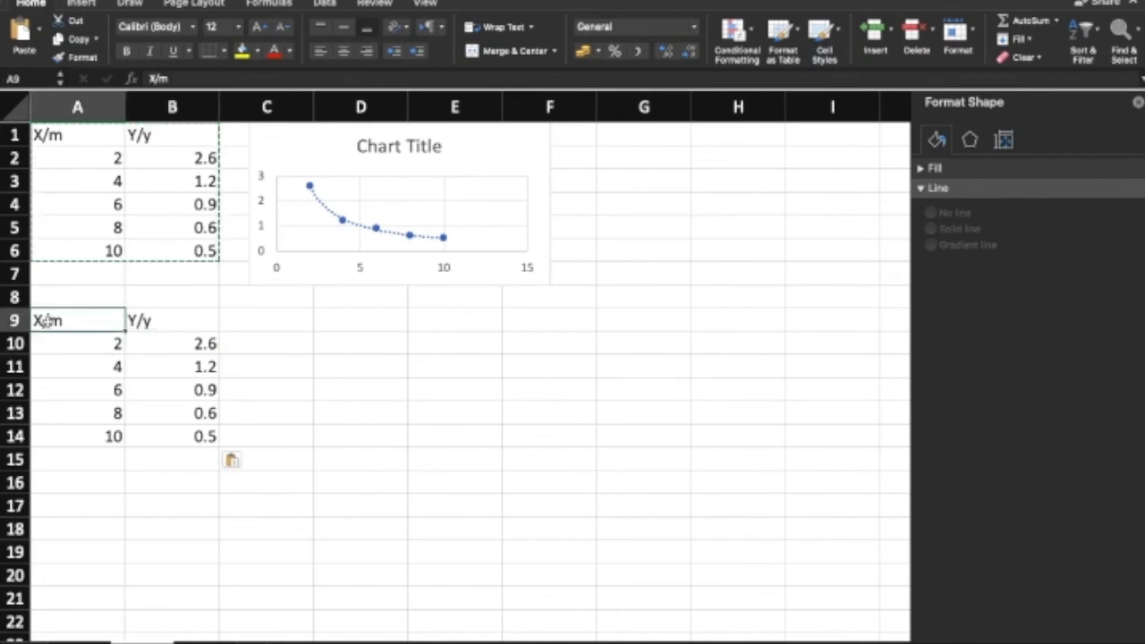
{"action": "double_click", "coordinate": [47, 320]}
{"action": "key", "text": "BackSpace"}
{"action": "type", "text": "'1/X"}
{"action": "key", "text": "Right"}
{"action": "key", "text": "shift+Right"}
{"action": "type", "text": "1/x"}
{"action": "key", "text": "Return"}
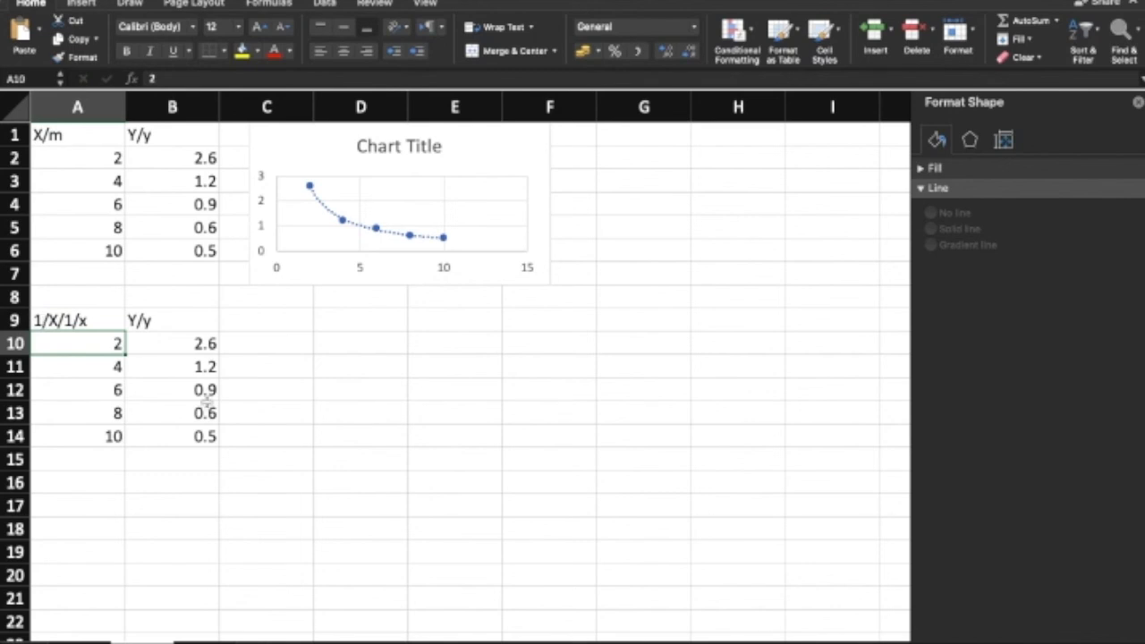
Enter the reciprocal formula =1/A2 in A10 and fill it down to A14
{"action": "type", "text": "=1/"}
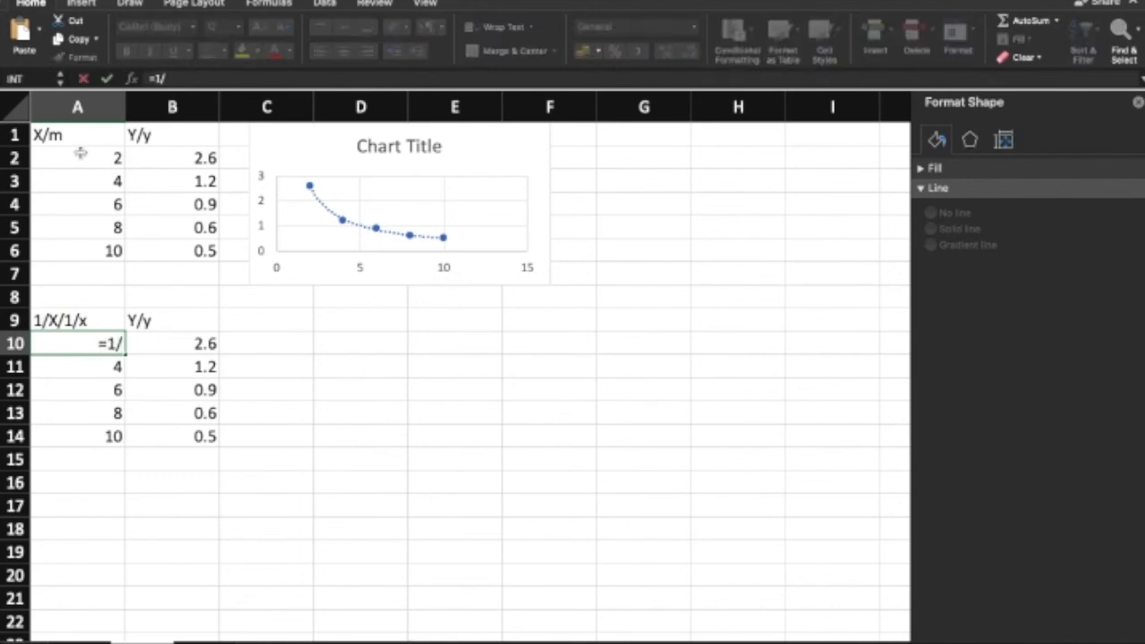
{"action": "left_click", "coordinate": [80, 158]}
{"action": "key", "text": "Return"}
{"action": "left_click", "coordinate": [89, 344]}
{"action": "left_click_drag", "start_coordinate": [125, 354], "coordinate": [122, 438]}
{"action": "left_click", "coordinate": [233, 519]}
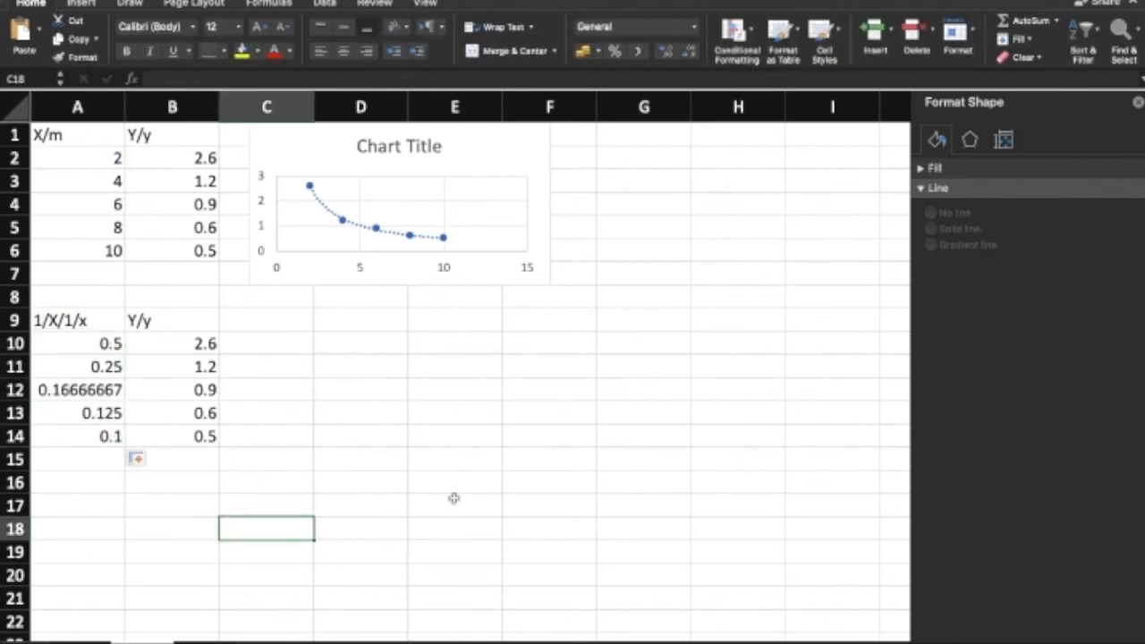
Insert a scatter chart of the 1/X and Y values in A10:B14 and add a linear trendline
{"action": "left_click_drag", "start_coordinate": [77, 343], "coordinate": [182, 436]}
{"action": "left_click", "coordinate": [81, 3]}
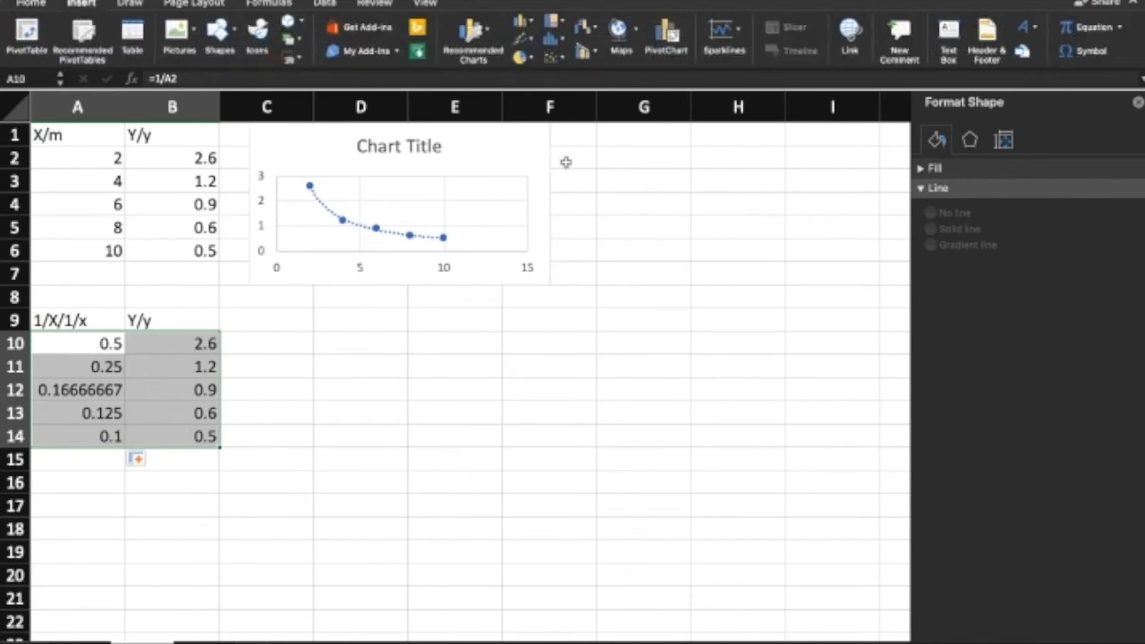
{"action": "left_click", "coordinate": [550, 56]}
{"action": "left_click", "coordinate": [582, 134]}
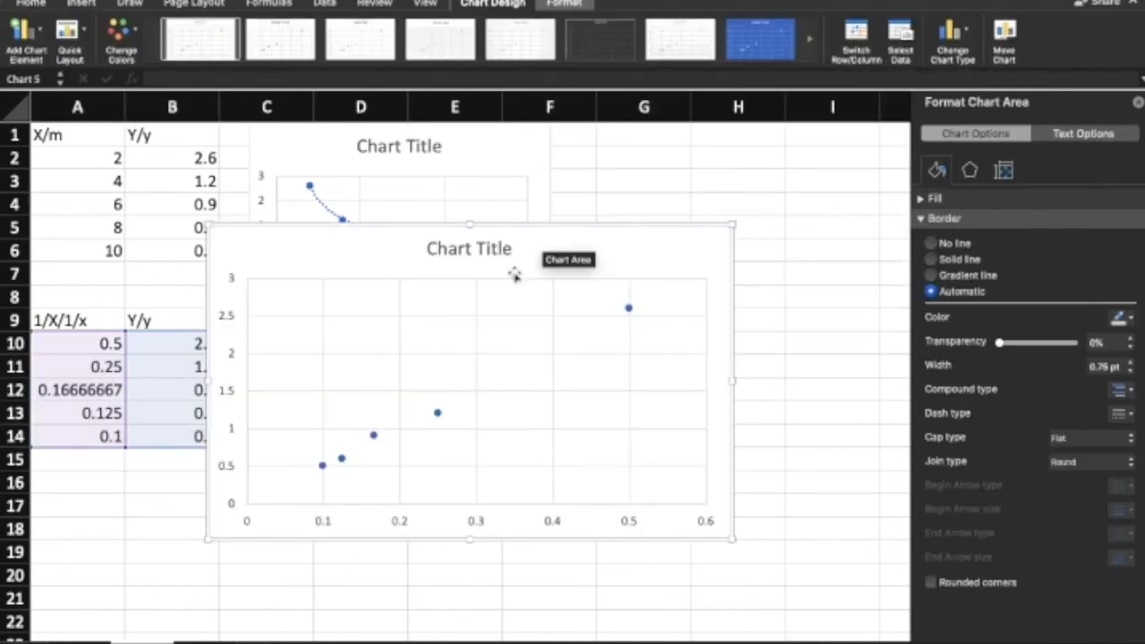
{"action": "right_click", "coordinate": [439, 414]}
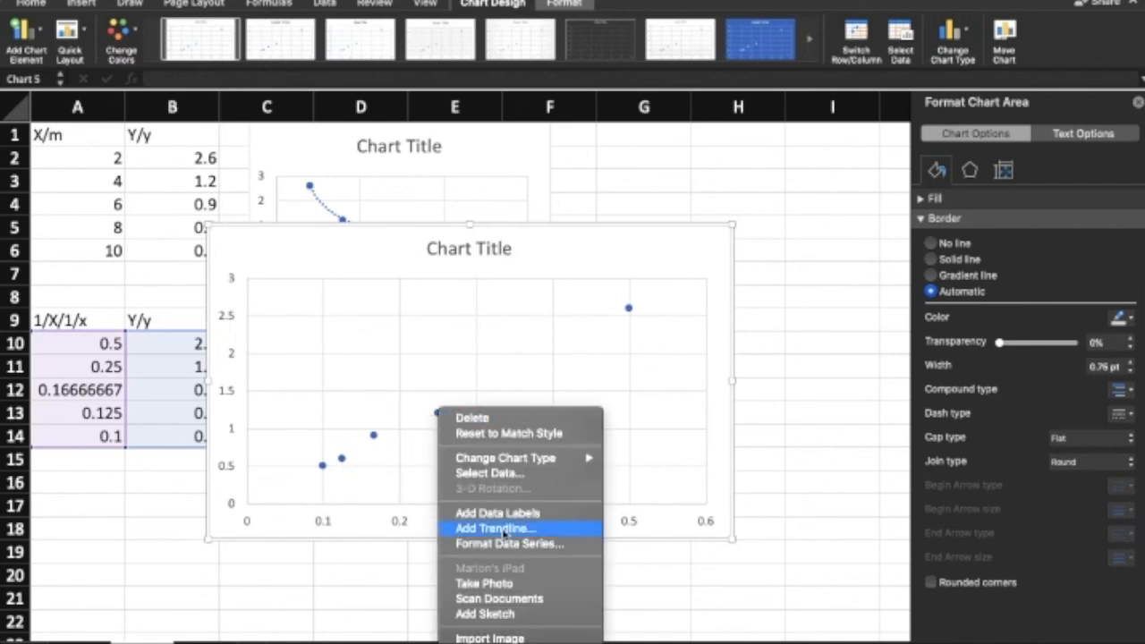
{"action": "left_click", "coordinate": [499, 530]}
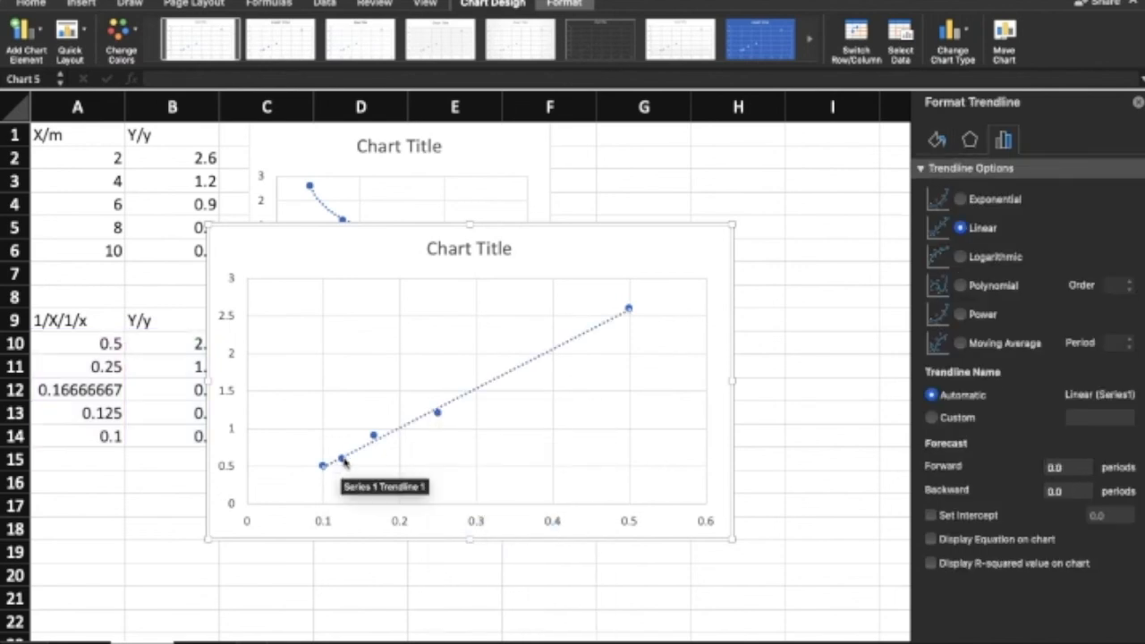
Move the linear chart aside, close the format pane, and move and enlarge the curved chart over columns A to E
{"action": "left_click_drag", "start_coordinate": [676, 253], "coordinate": [829, 255]}
{"action": "left_click", "coordinate": [1138, 103]}
{"action": "left_click_drag", "start_coordinate": [705, 271], "coordinate": [925, 348]}
{"action": "left_click_drag", "start_coordinate": [297, 156], "coordinate": [84, 158]}
{"action": "left_click_drag", "start_coordinate": [340, 288], "coordinate": [539, 533]}
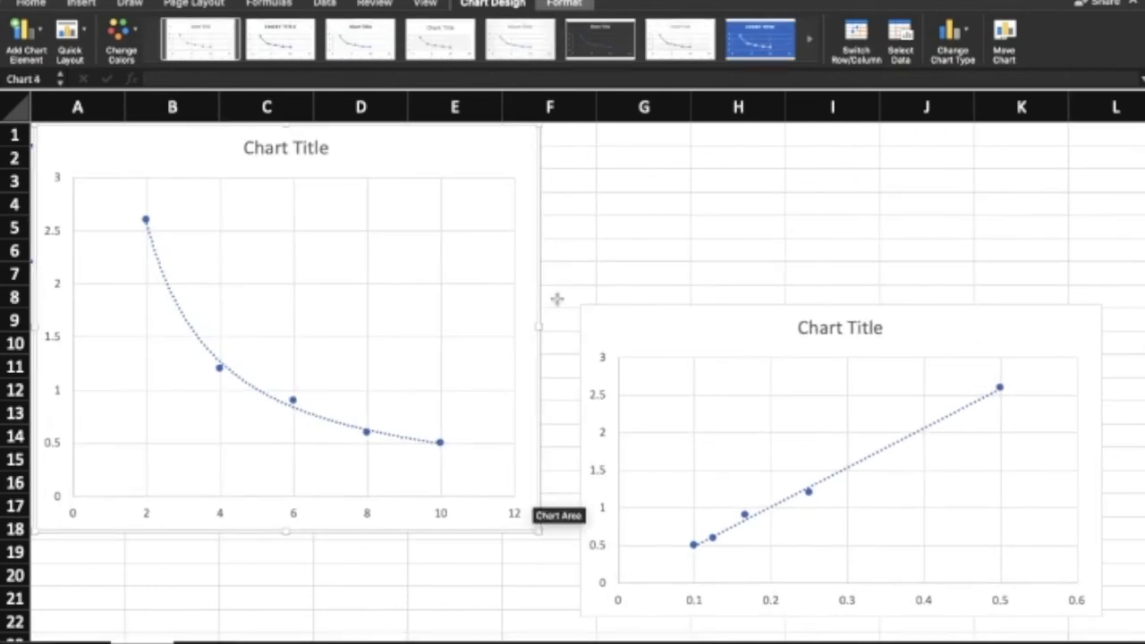
Shift the curved chart down slightly and adjust the top and bottom edges of the linear chart so both sit side by side
{"action": "left_click_drag", "start_coordinate": [448, 148], "coordinate": [465, 176]}
{"action": "left_click", "coordinate": [739, 332]}
{"action": "left_click_drag", "start_coordinate": [841, 305], "coordinate": [842, 155]}
{"action": "left_click_drag", "start_coordinate": [841, 617], "coordinate": [842, 560]}
{"action": "left_click", "coordinate": [739, 622]}
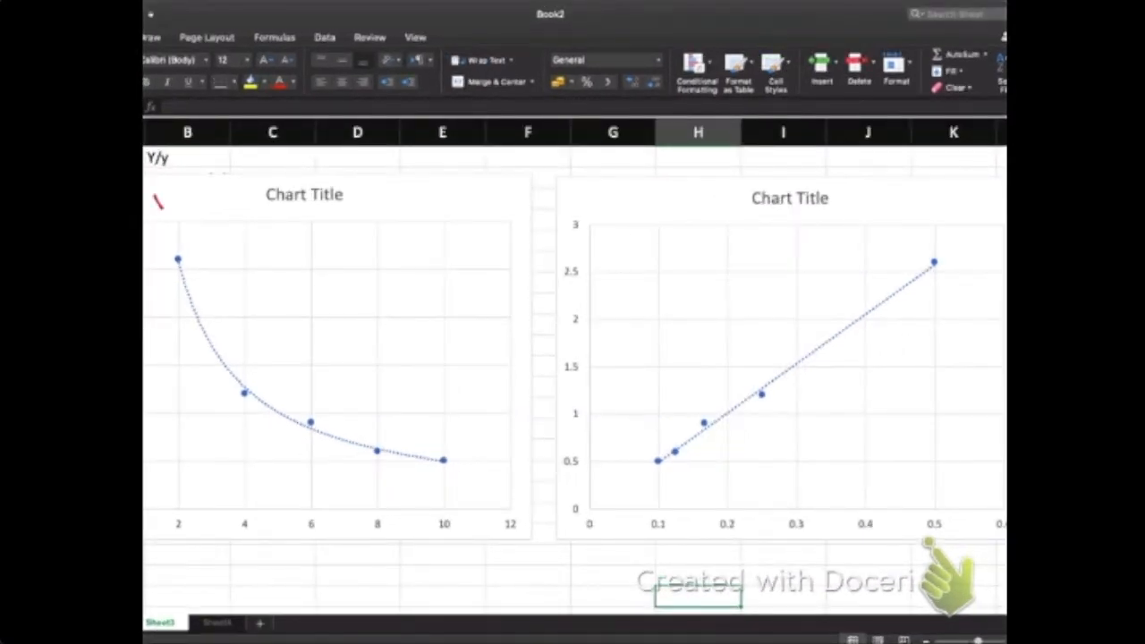
Handwrite the axis labels Y/y and X/x in red on the curved chart
{"action": "left_click_drag", "start_coordinate": [173, 193], "coordinate": [165, 226]}
{"action": "left_click_drag", "start_coordinate": [185, 203], "coordinate": [167, 233]}
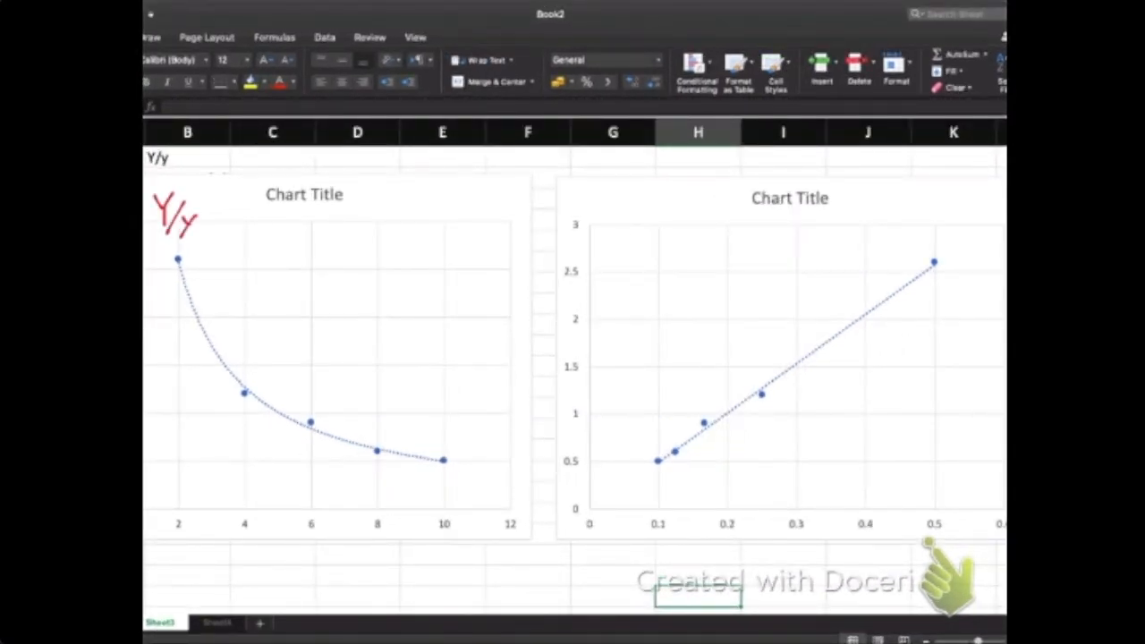
{"action": "left_click_drag", "start_coordinate": [313, 512], "coordinate": [336, 535]}
{"action": "mouse_move", "coordinate": [336, 512]}
{"action": "left_mouse_down"}
{"action": "mouse_move", "coordinate": [315, 537]}
{"action": "mouse_move", "coordinate": [328, 554]}
{"action": "left_mouse_up"}
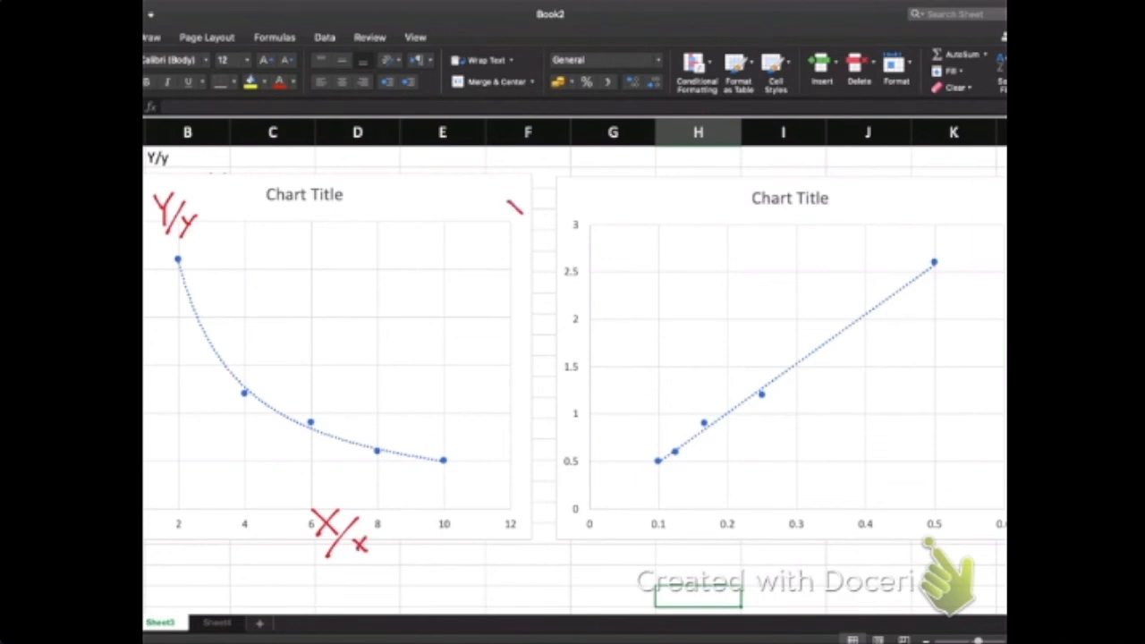
Handwrite the axis labels Y/y and (1/X)/x⁻¹ in red on the linear chart
{"action": "left_click_drag", "start_coordinate": [547, 205], "coordinate": [532, 247]}
{"action": "left_click_drag", "start_coordinate": [545, 226], "coordinate": [559, 237]}
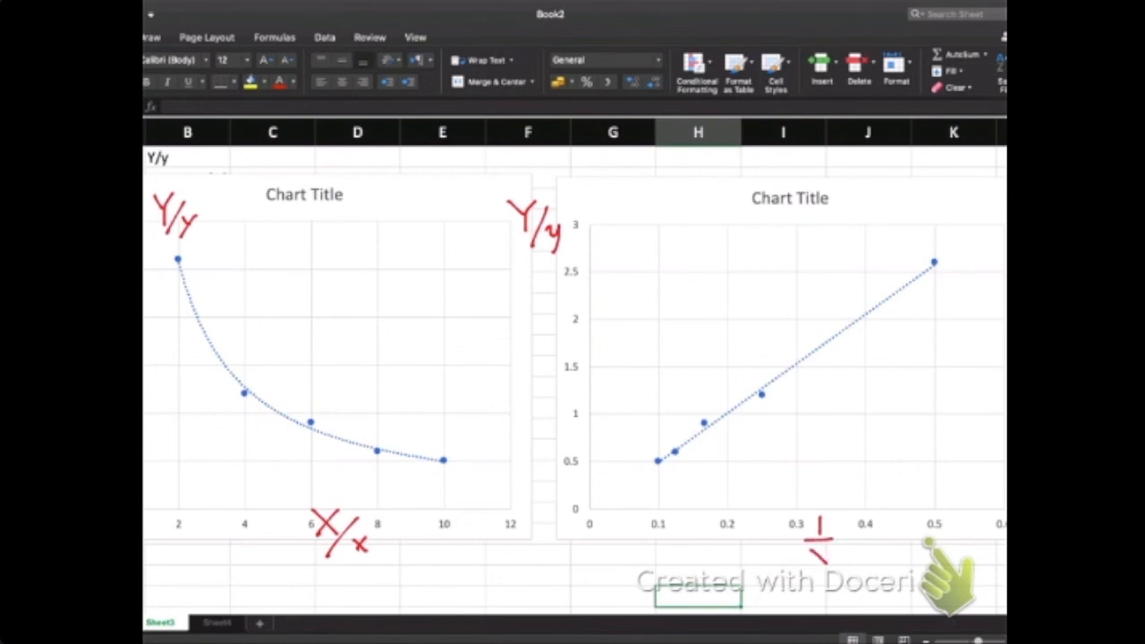
{"action": "left_click_drag", "start_coordinate": [841, 550], "coordinate": [829, 578]}
{"action": "left_click_drag", "start_coordinate": [857, 559], "coordinate": [865, 567]}
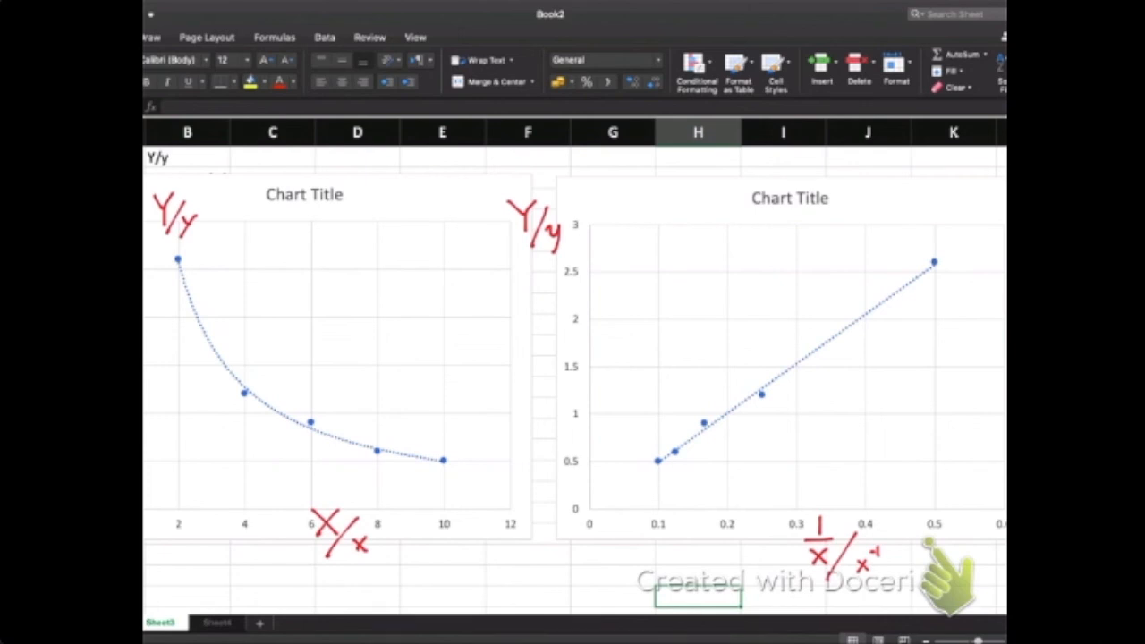
Handwrite the relationship Y ∝ 1/X in black above the trendline of the linear chart
{"action": "left_click_drag", "start_coordinate": [697, 283], "coordinate": [711, 300]}
{"action": "left_click_drag", "start_coordinate": [723, 283], "coordinate": [709, 317]}
{"action": "left_click_drag", "start_coordinate": [759, 289], "coordinate": [761, 308]}
{"action": "left_click_drag", "start_coordinate": [784, 275], "coordinate": [784, 290]}
{"action": "left_click_drag", "start_coordinate": [767, 298], "coordinate": [802, 296]}
{"action": "left_click_drag", "start_coordinate": [776, 305], "coordinate": [785, 314]}
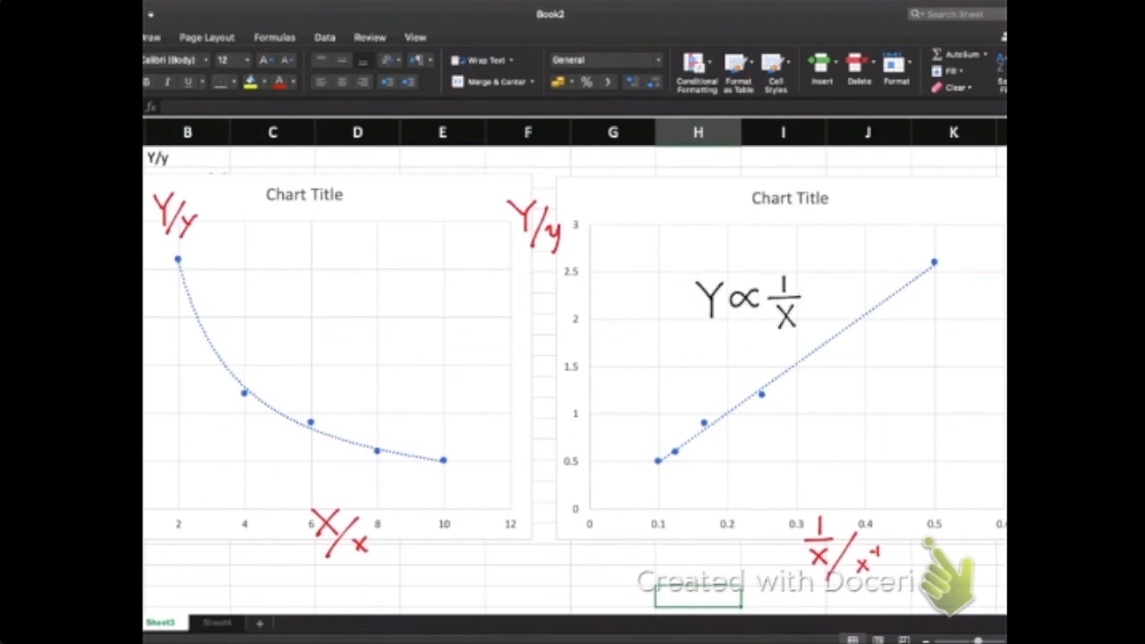